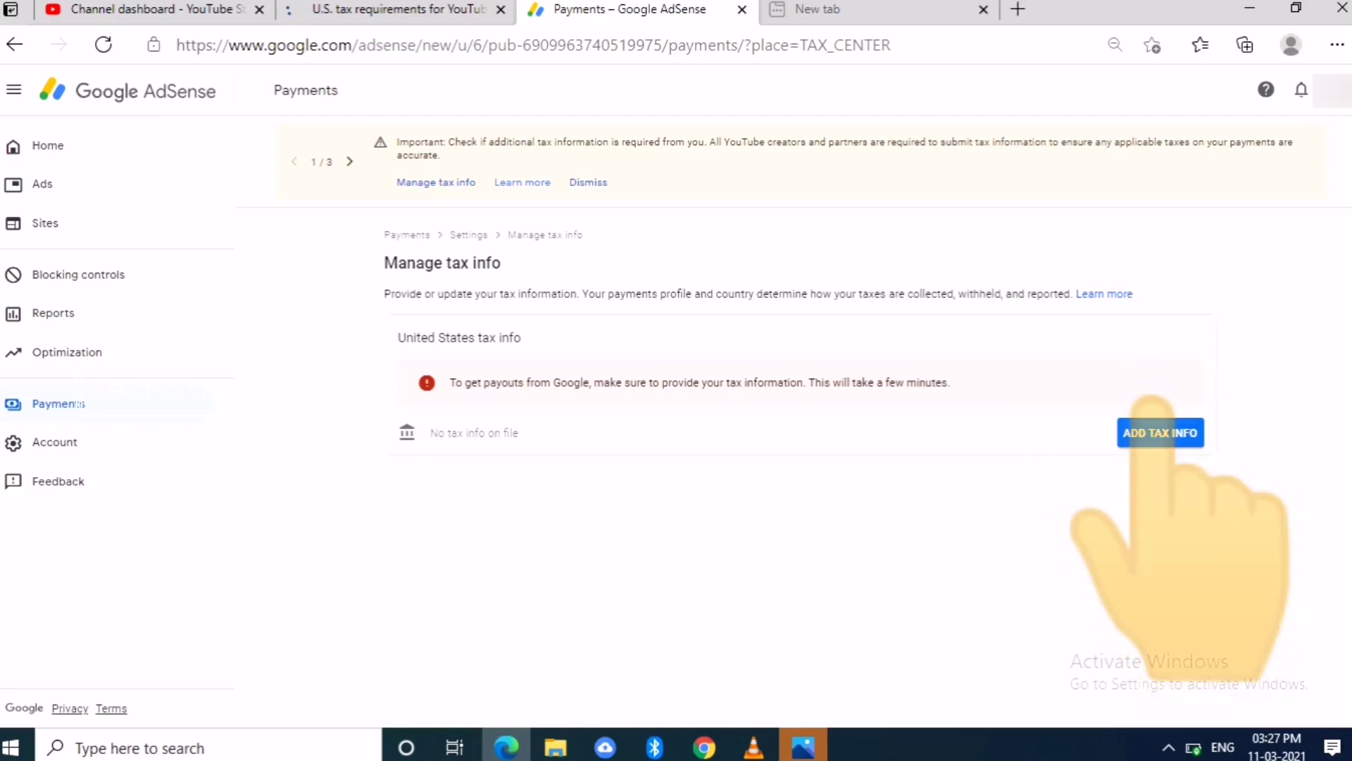
- Start adding US tax info and re-verify the account password, showing it as plain text
left_click(1160, 433)
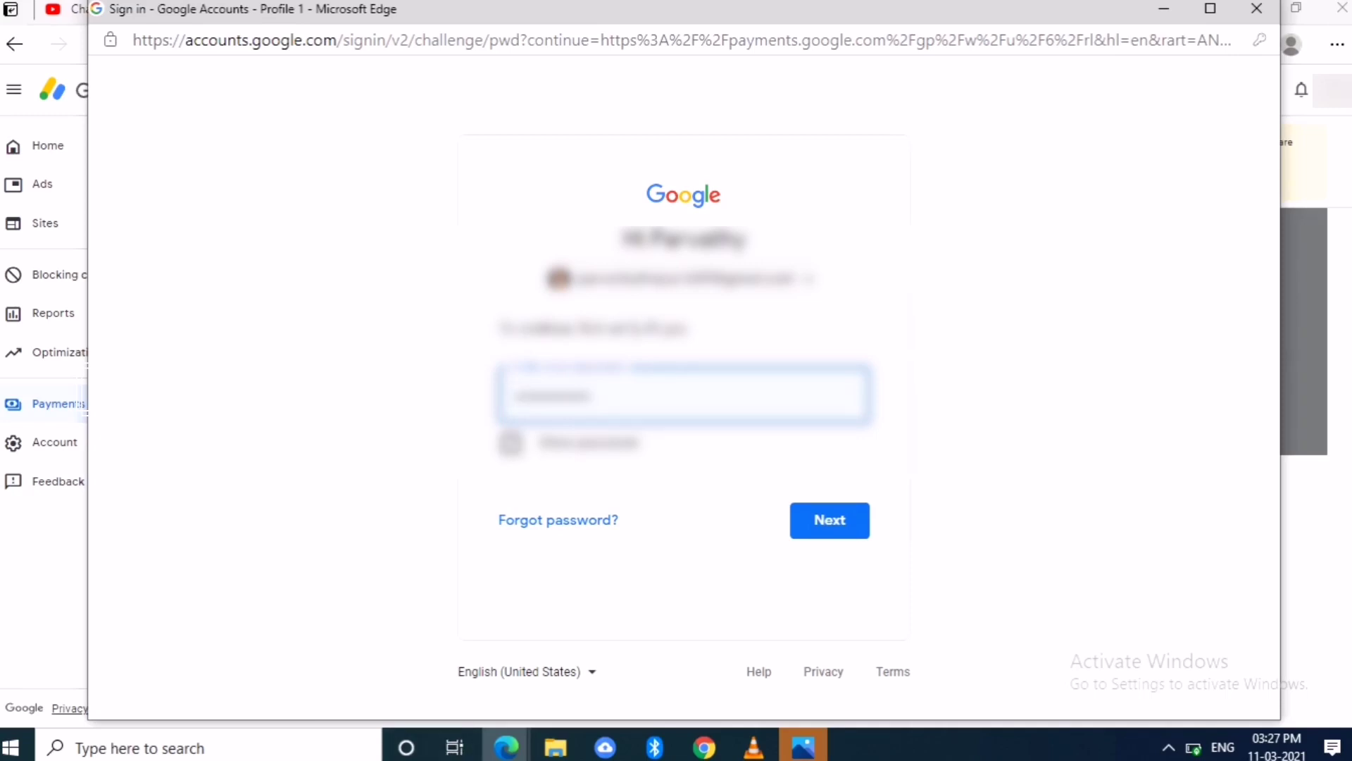
left_click(510, 442)
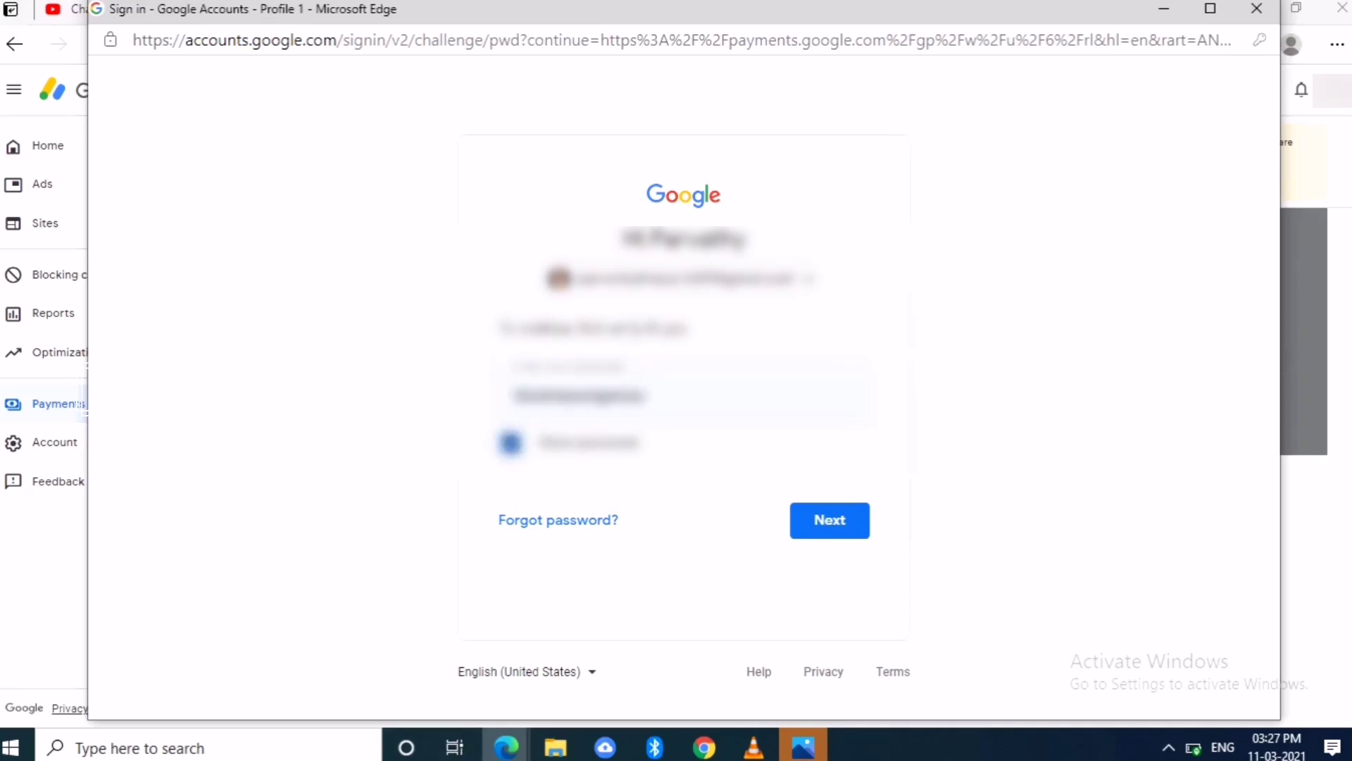
left_click(830, 520)
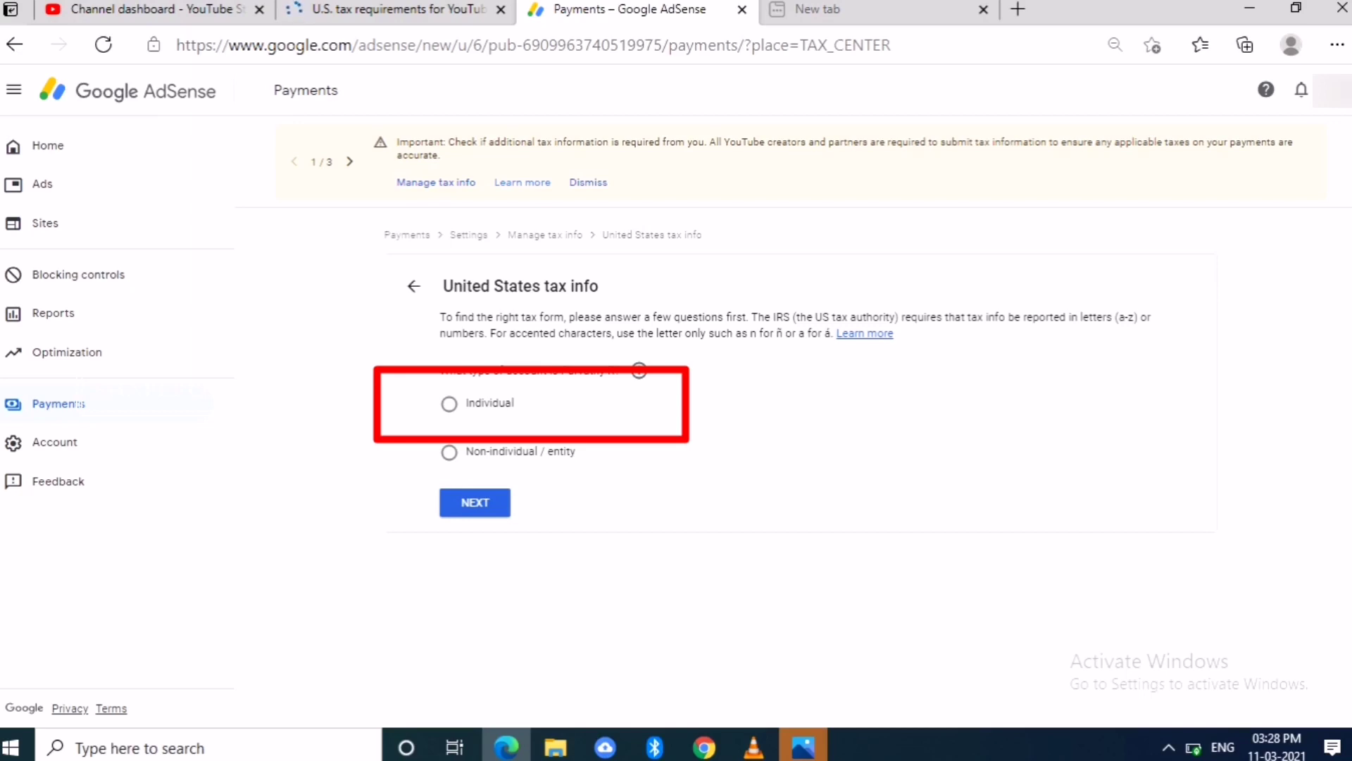
- Answer Individual, then No for US citizen or resident, in the tax questionnaire
left_click(449, 404)
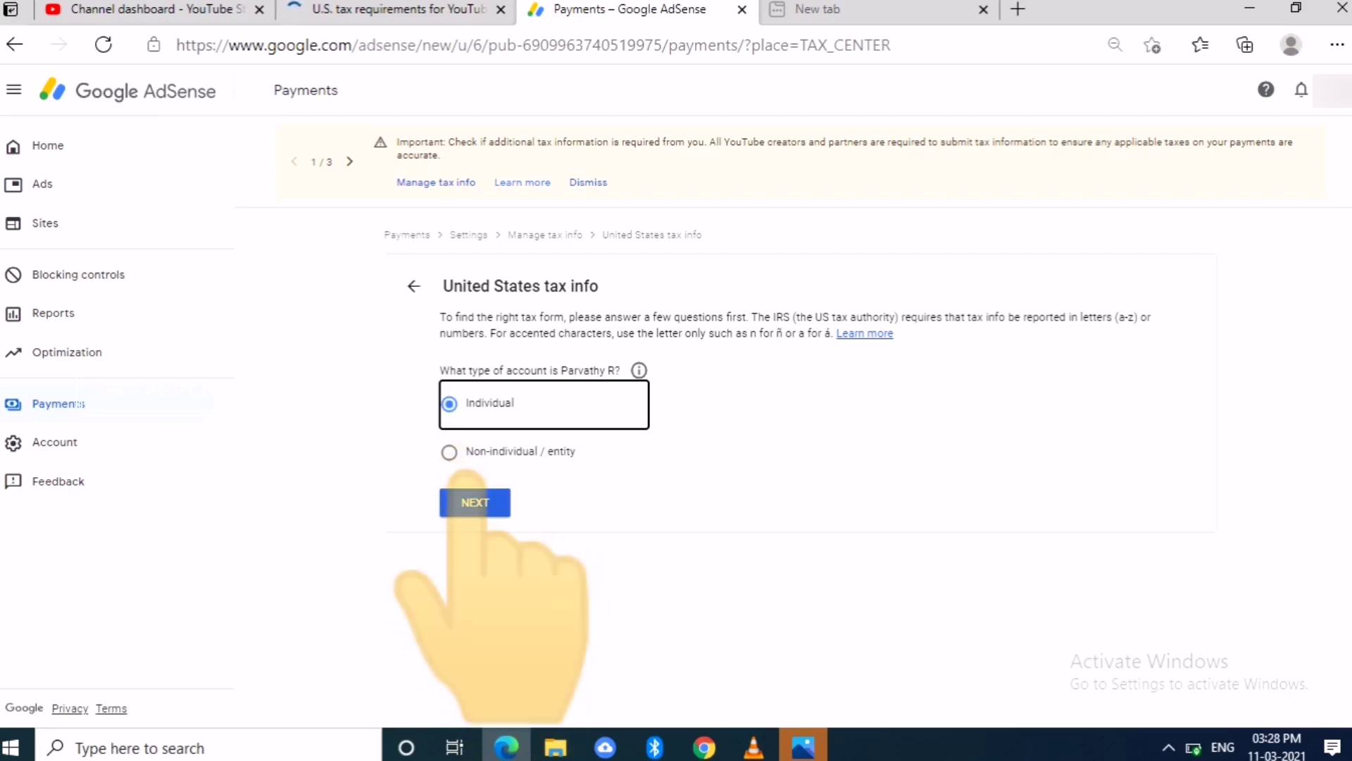
left_click(474, 502)
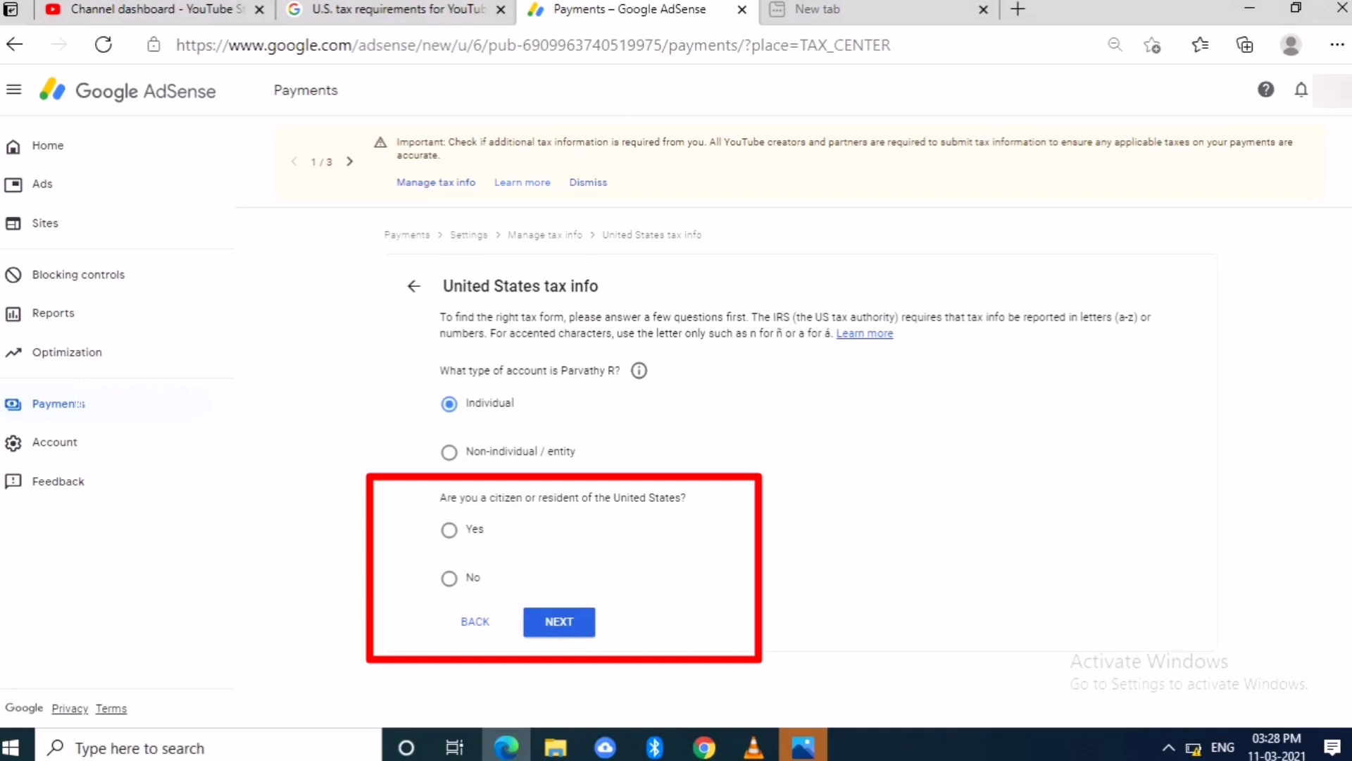
left_click(450, 578)
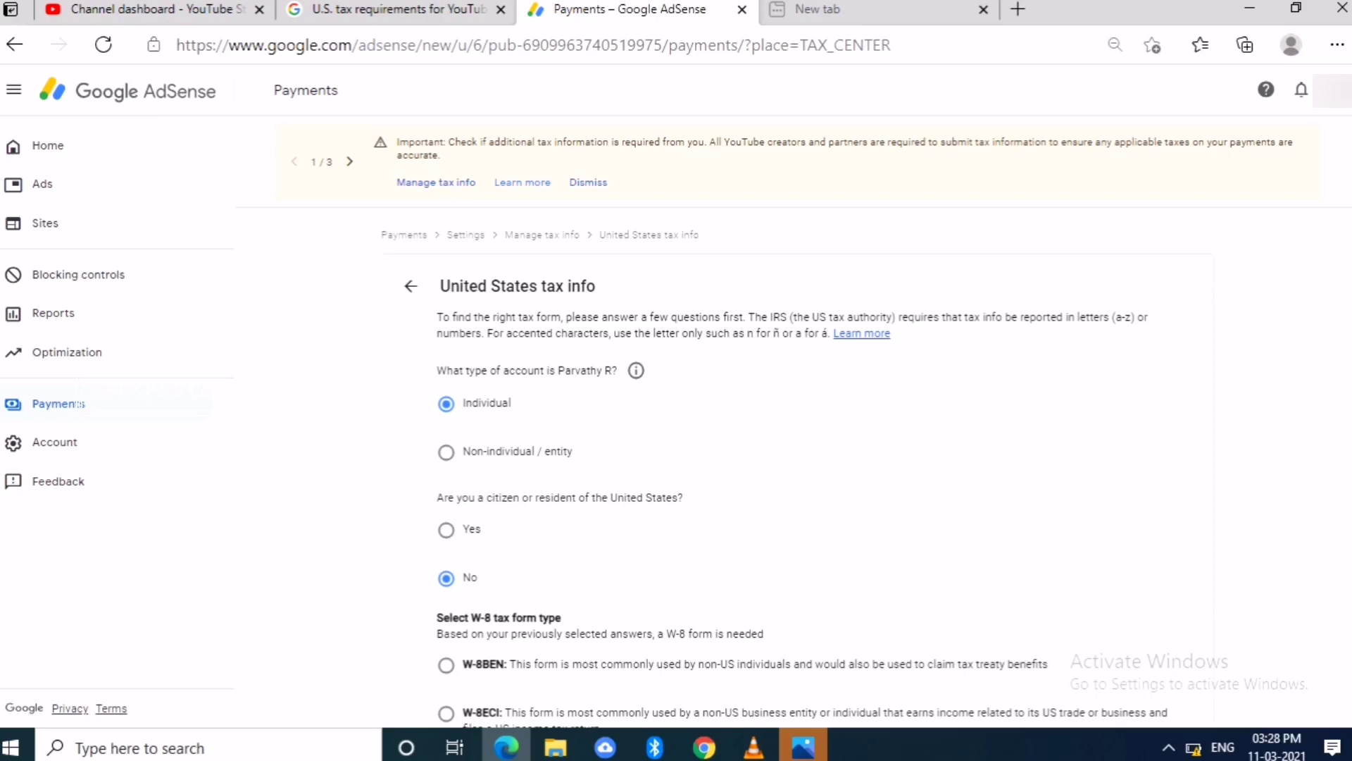
- Select the W-8BEN form type and start the W-8BEN form
scroll(793, 423, "down", 1)
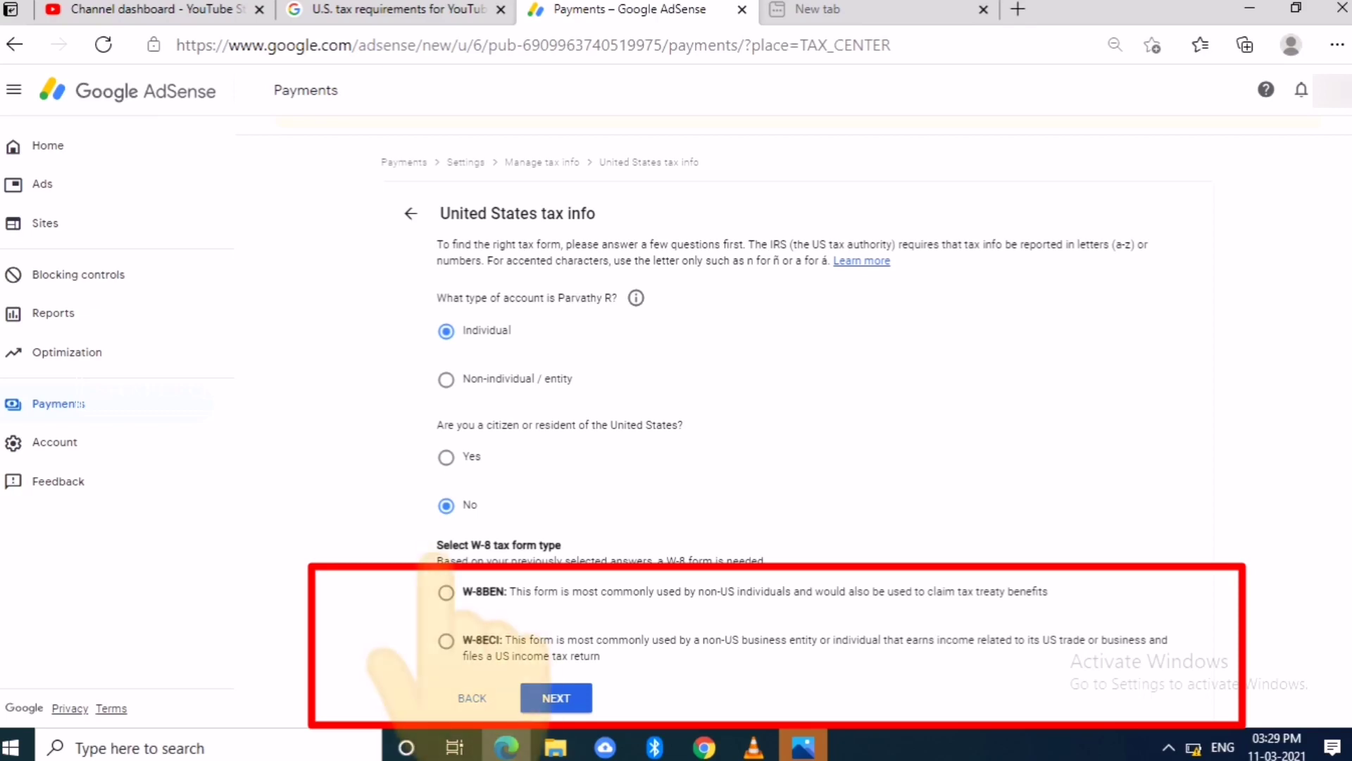
left_click(446, 592)
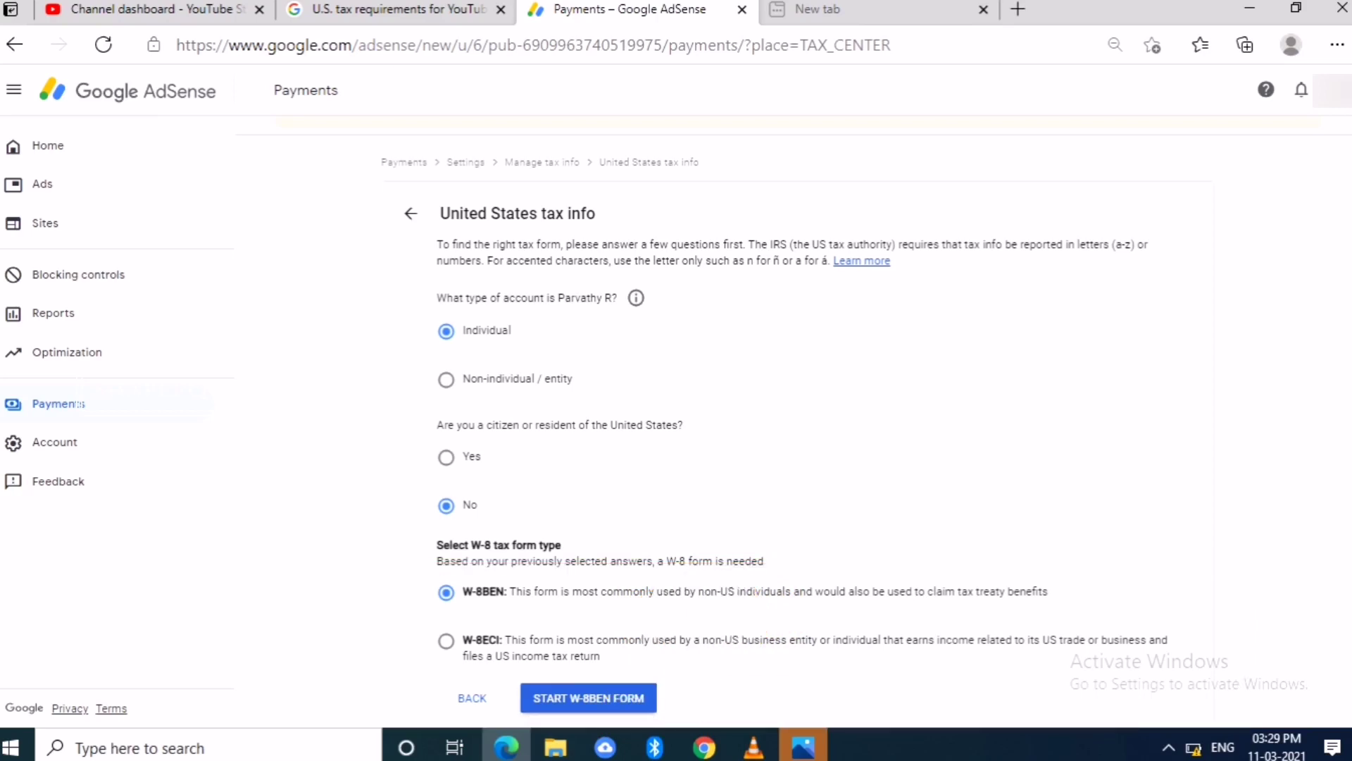
left_click(588, 697)
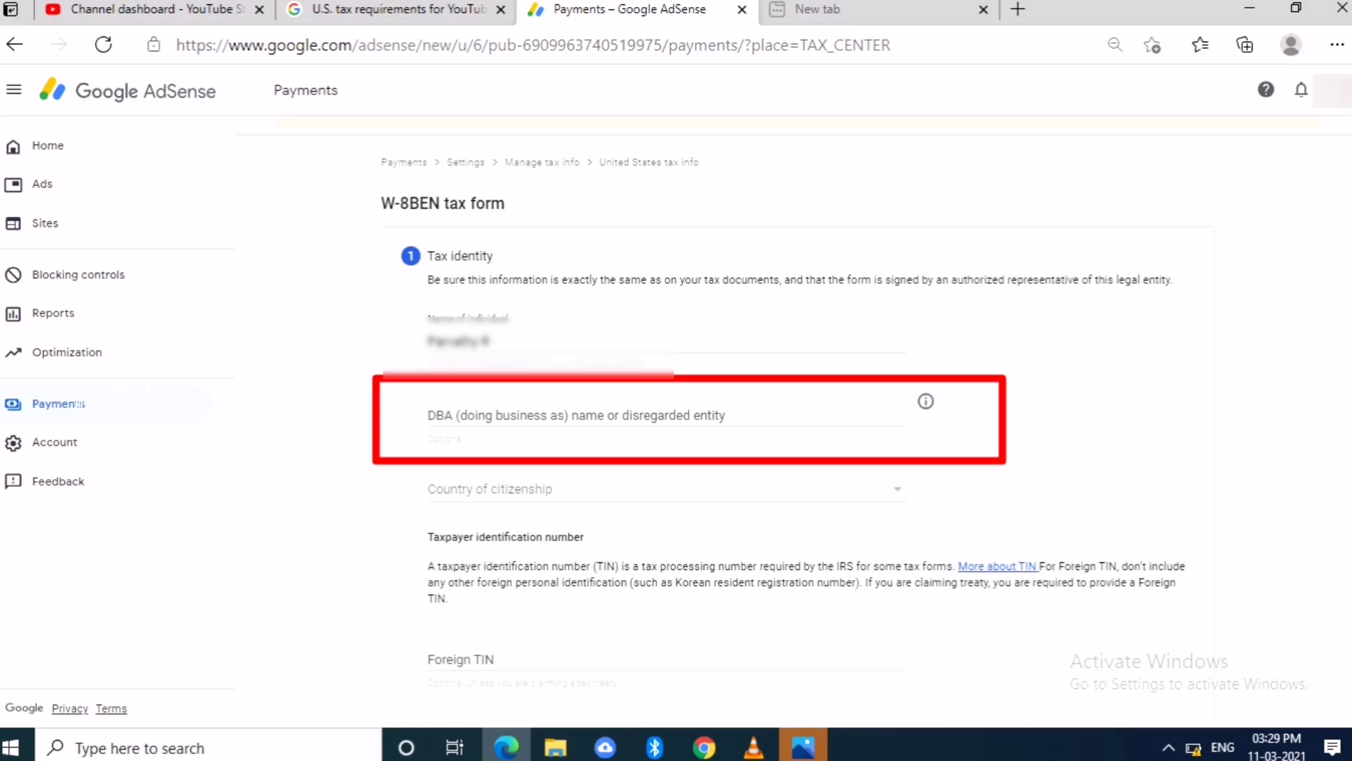
- Set country of citizenship to India and enter the individual's foreign TIN
scroll(794, 418, "down", 3)
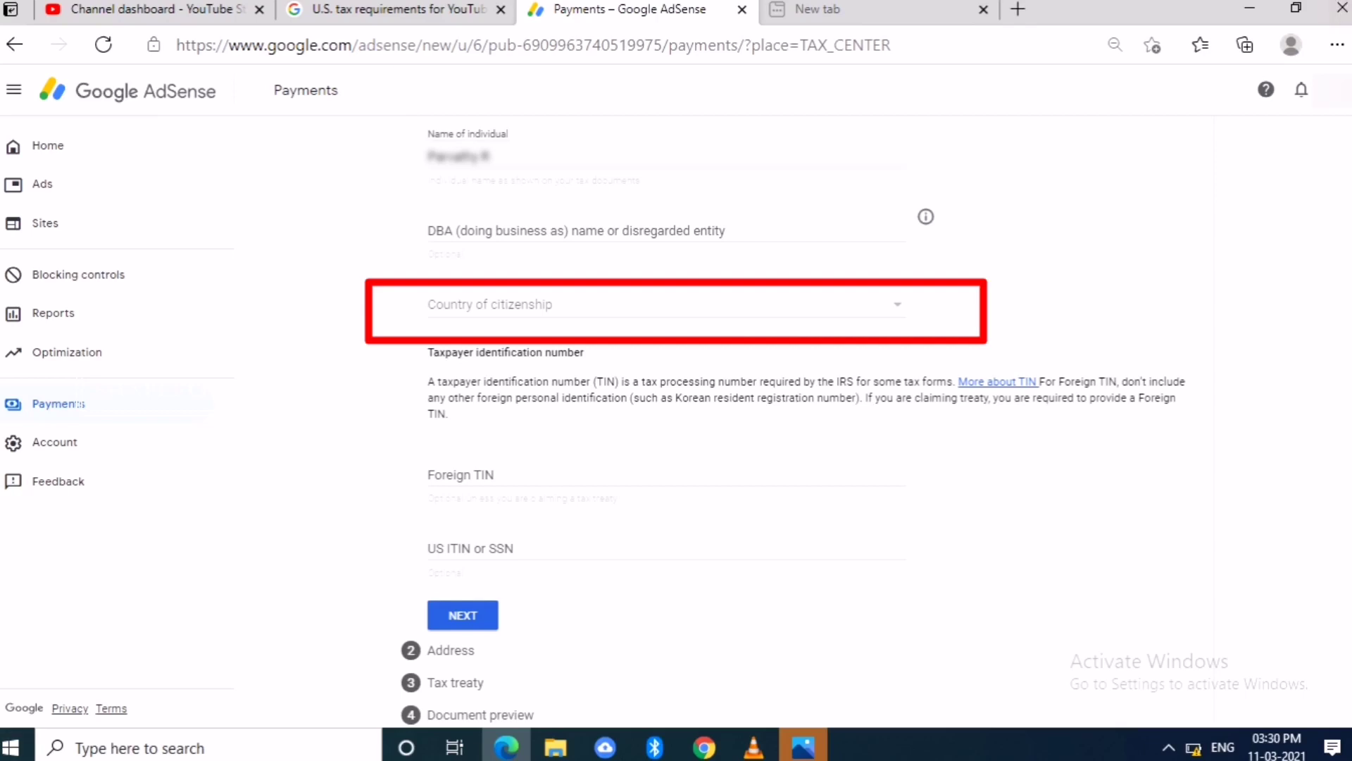
left_click(897, 304)
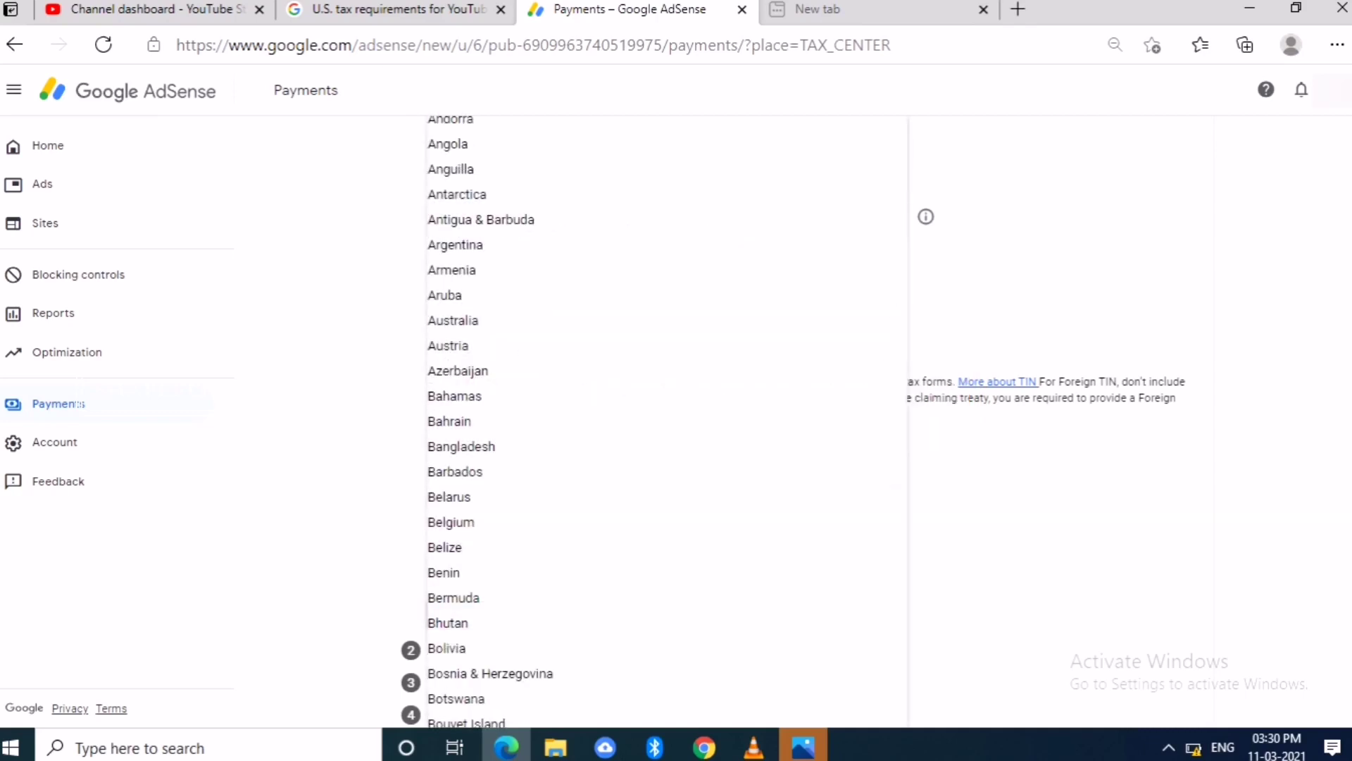
scroll(662, 423, "down", 20)
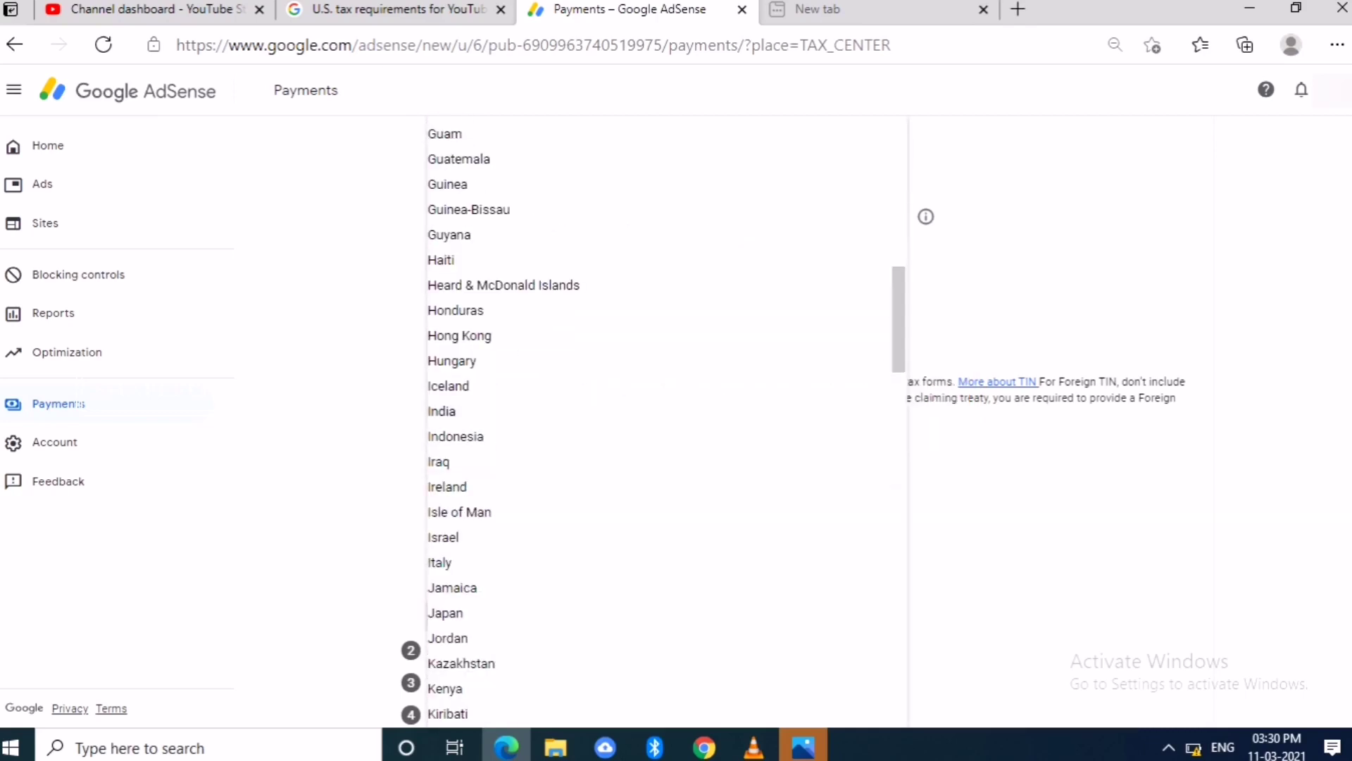
left_click(450, 411)
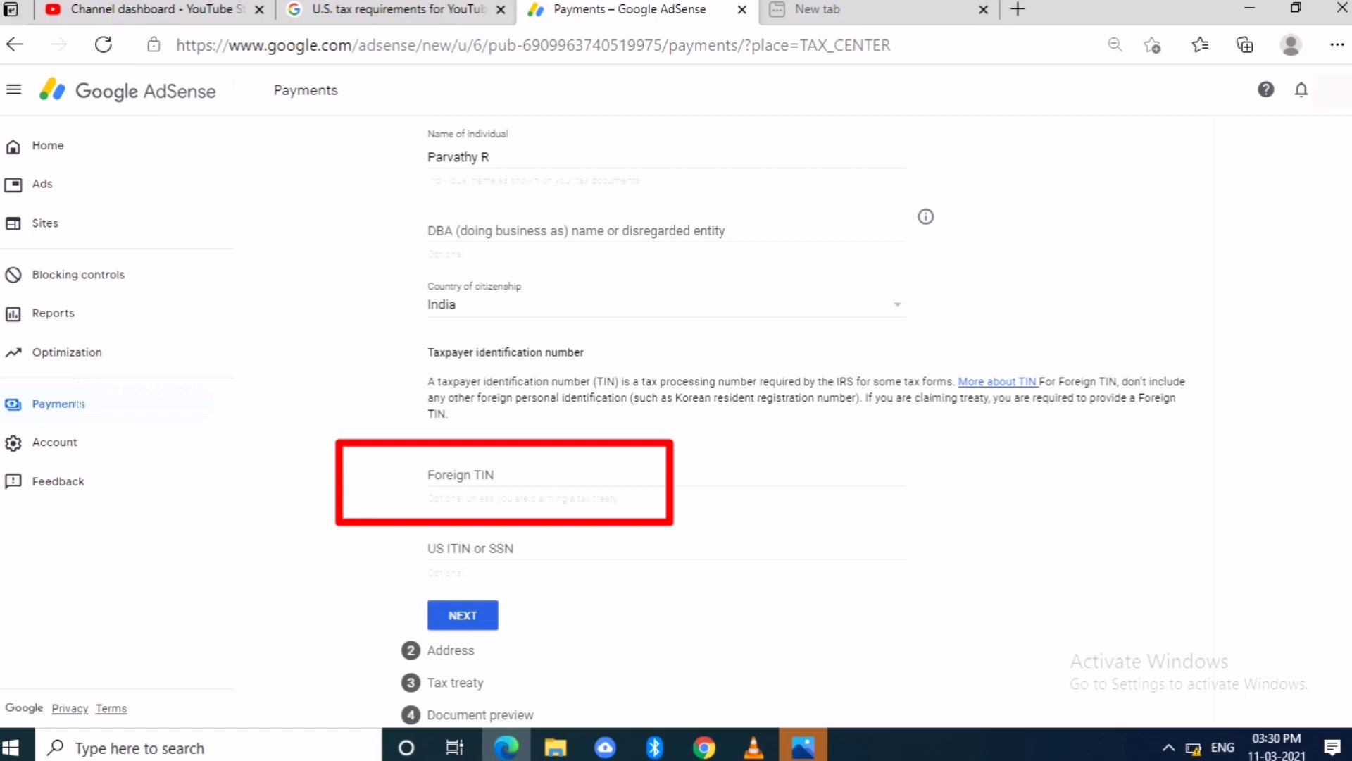
left_click(429, 476)
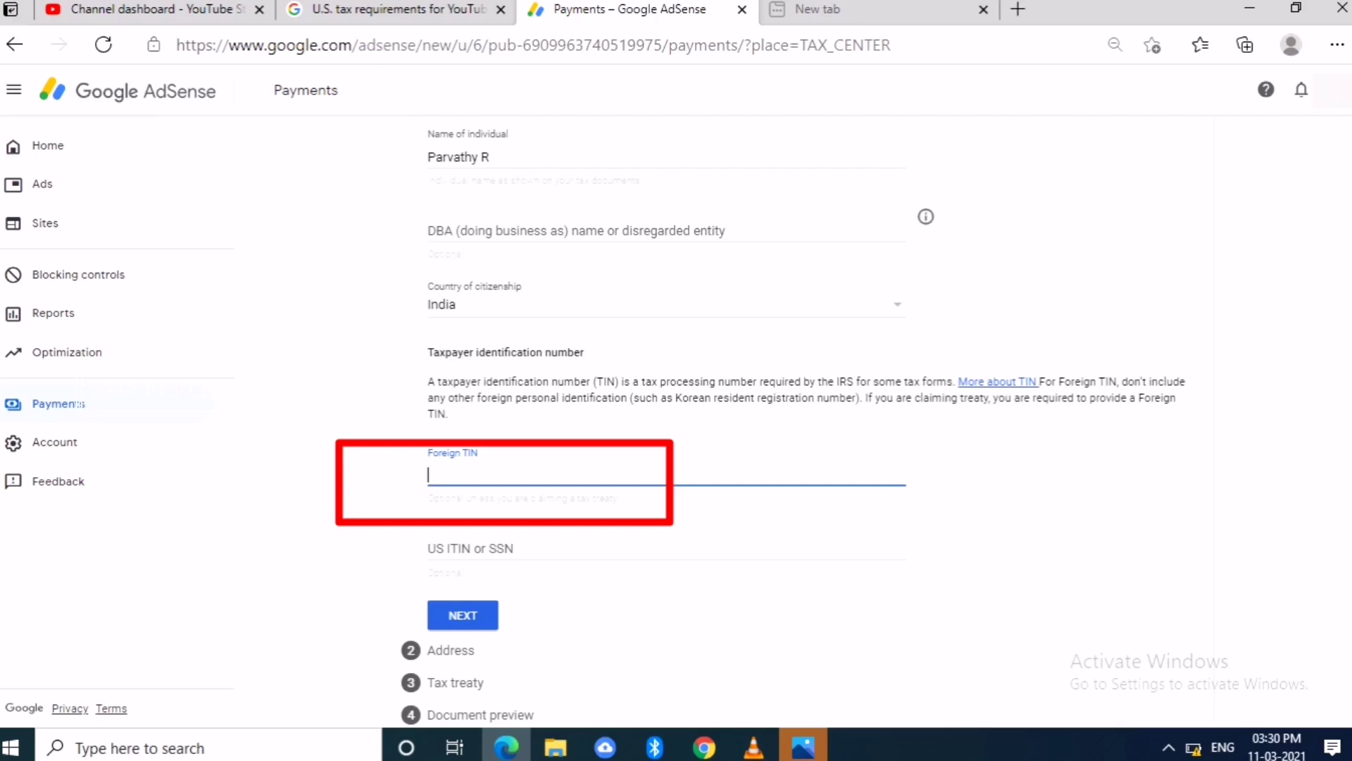
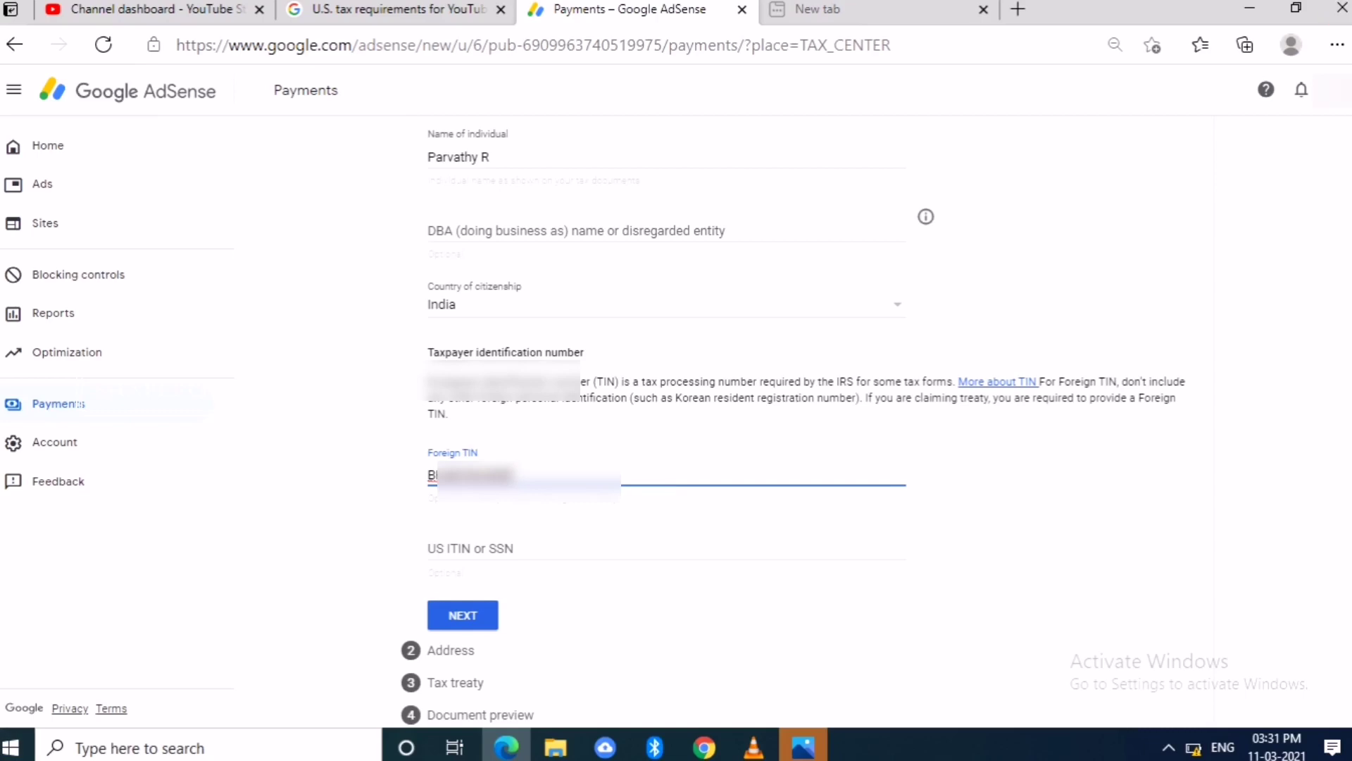
scroll(793, 419, "down", 1)
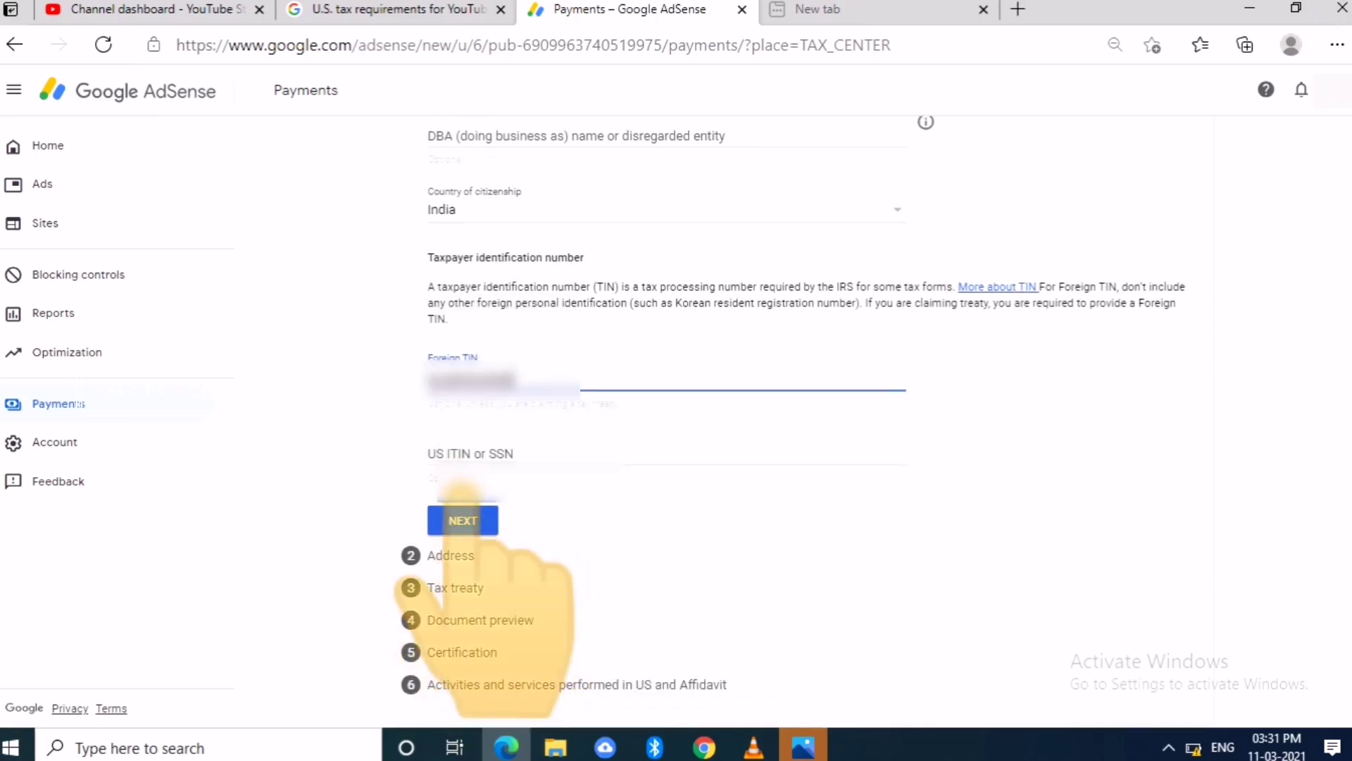
- Move to the address step and fill Address line 2 from the suggested entry
left_click(462, 521)
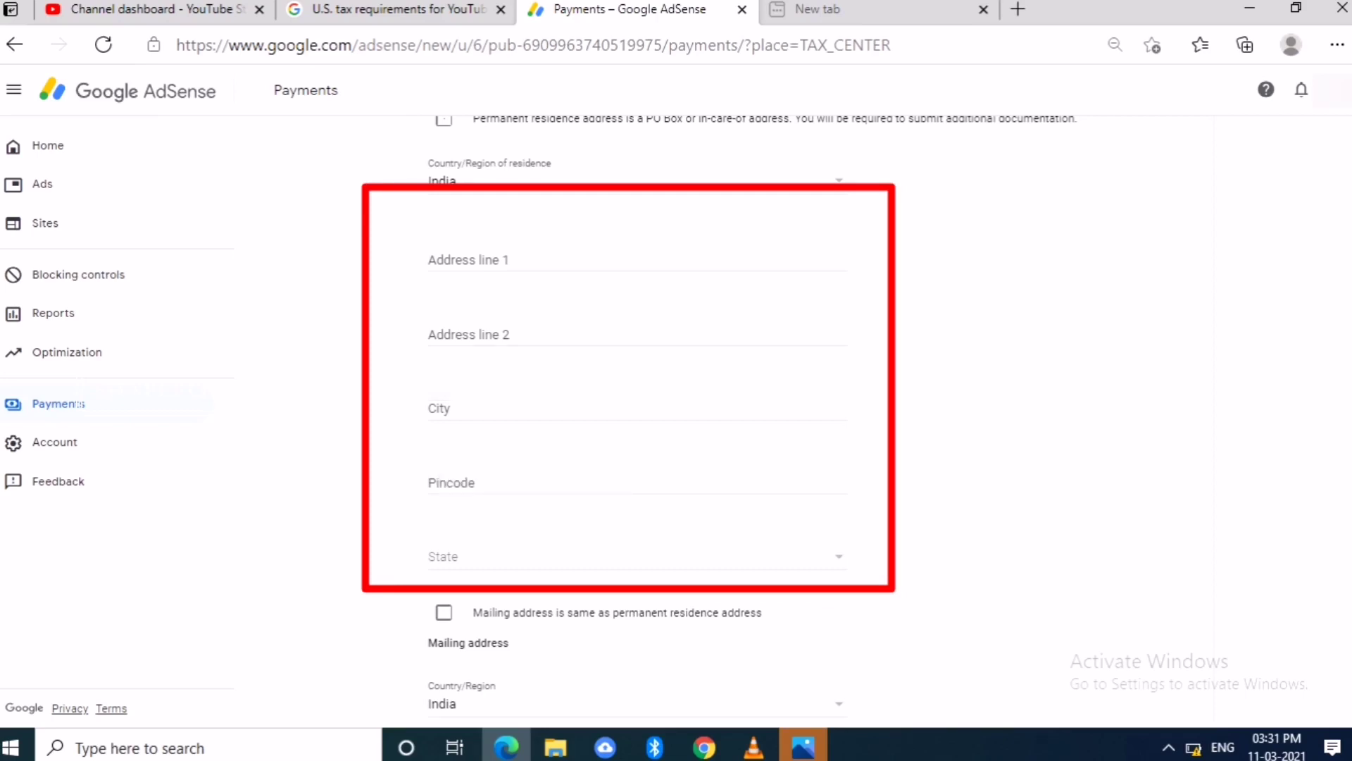
left_click(444, 612)
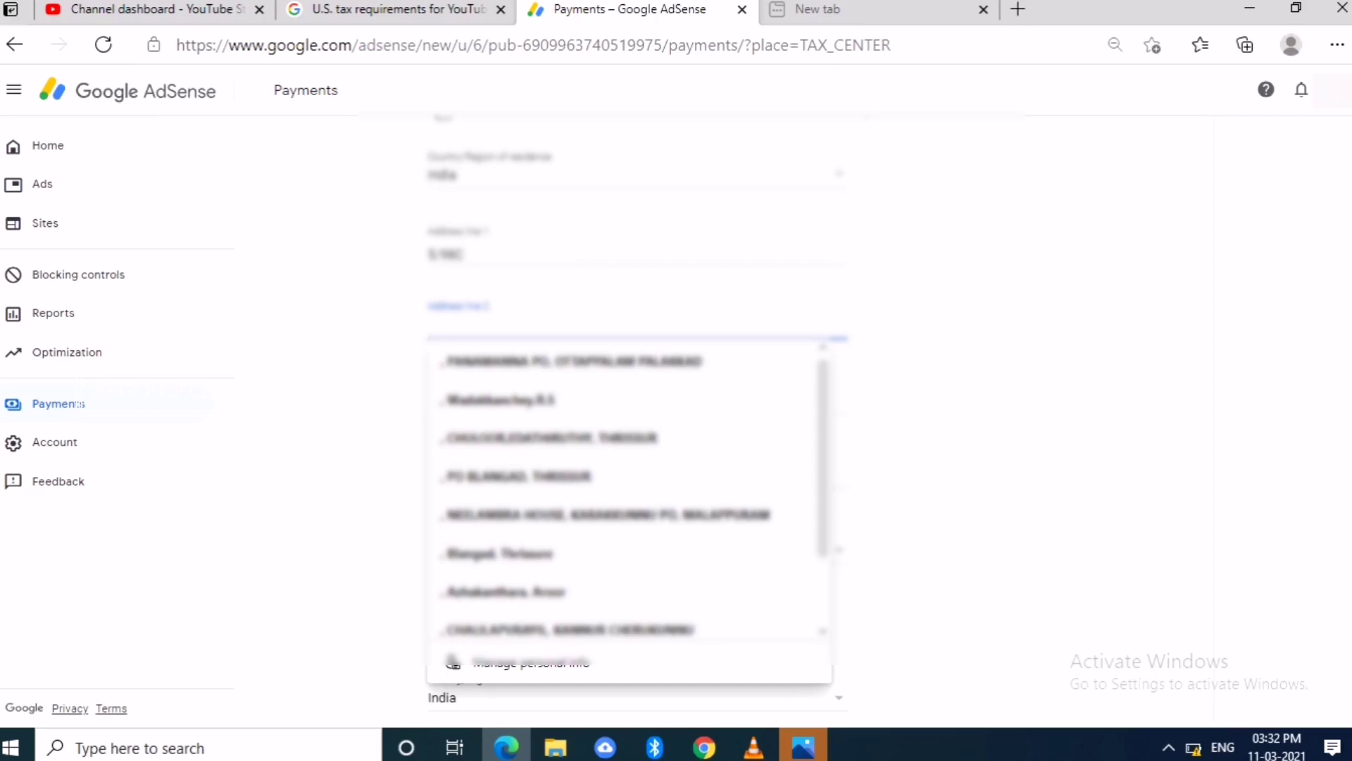
type("A")
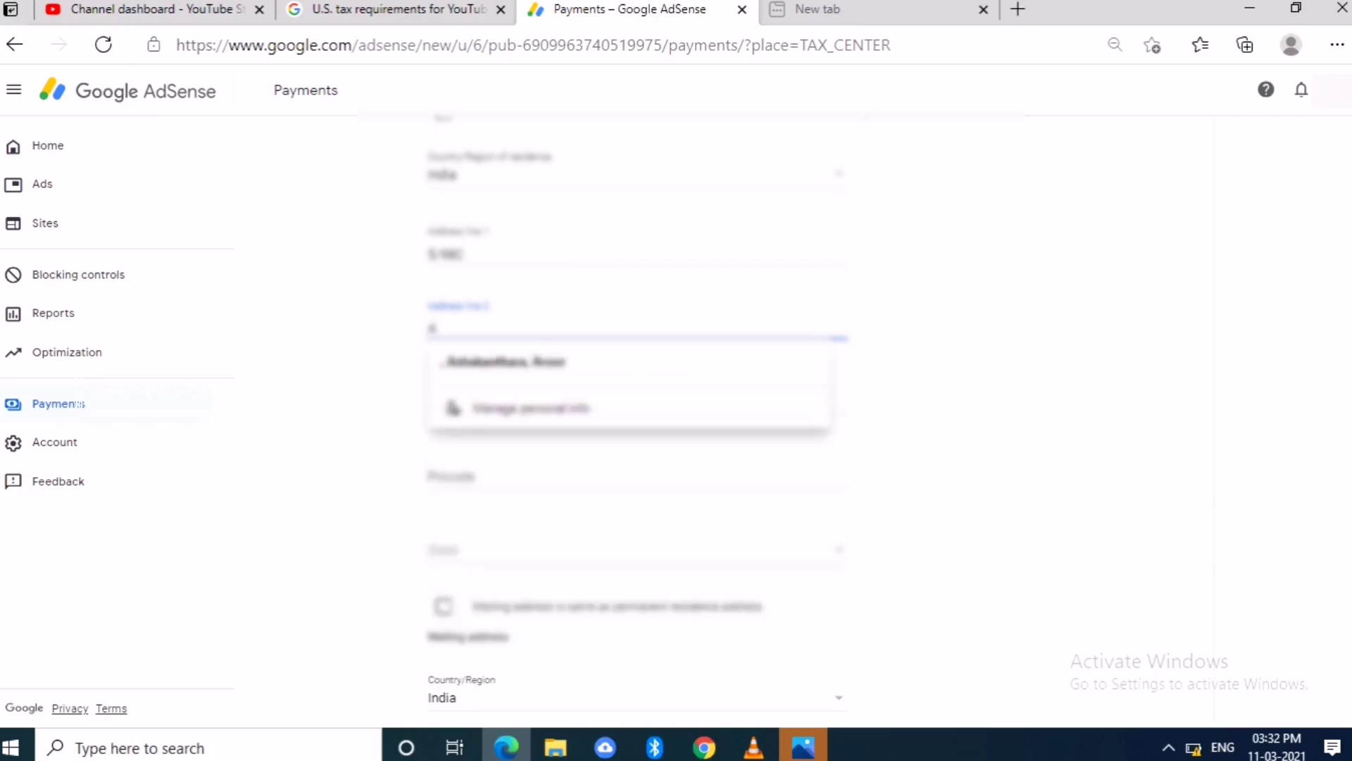
key("Down")
key("Return")
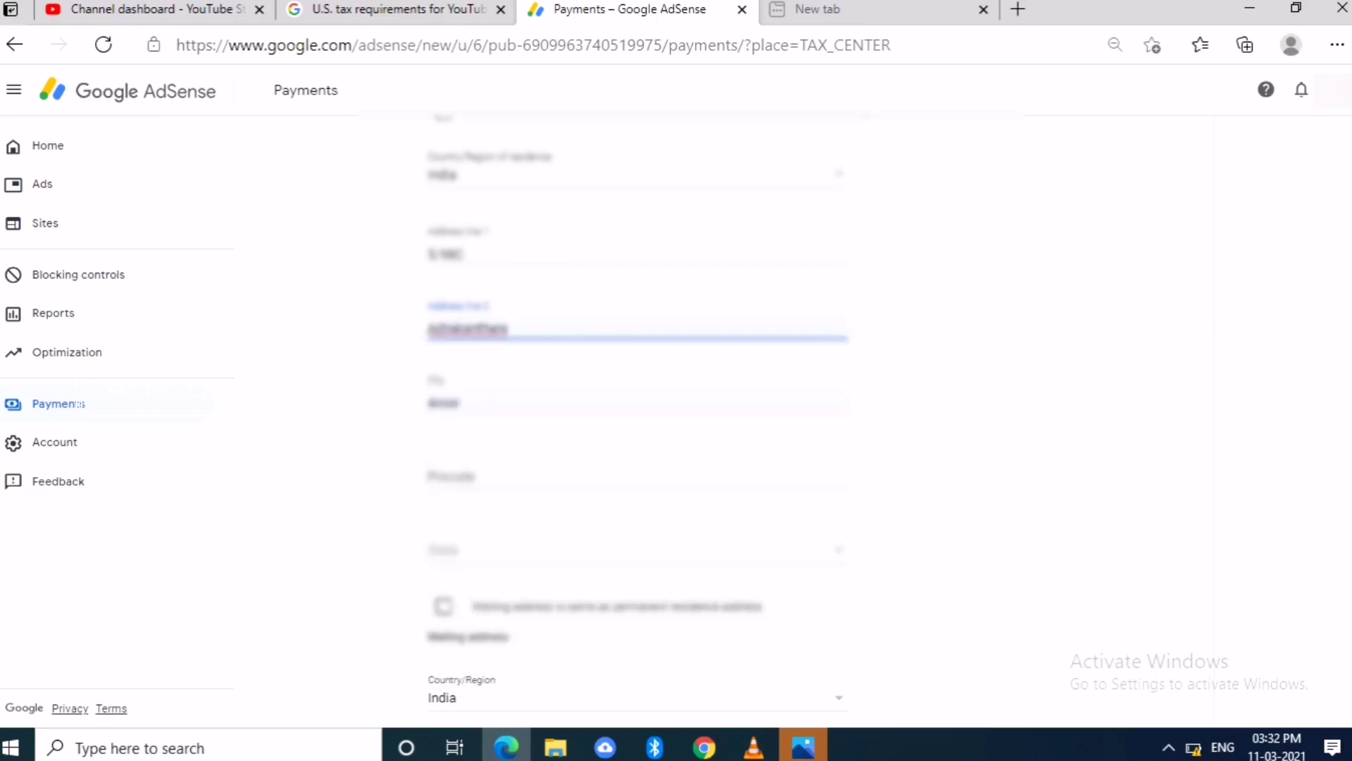
- Enter pincode 680534, make mailing address same as residence, and continue to Tax treaty
left_click(634, 476)
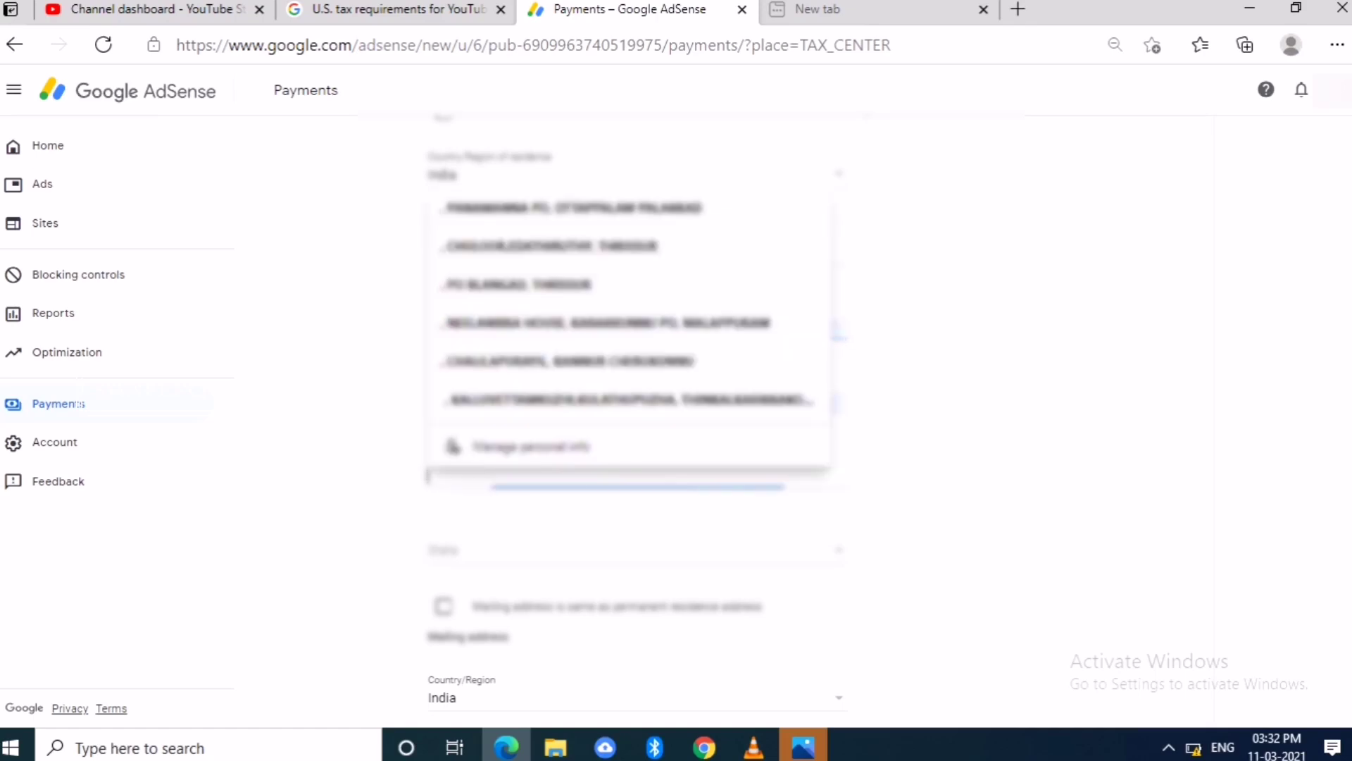
key("Escape")
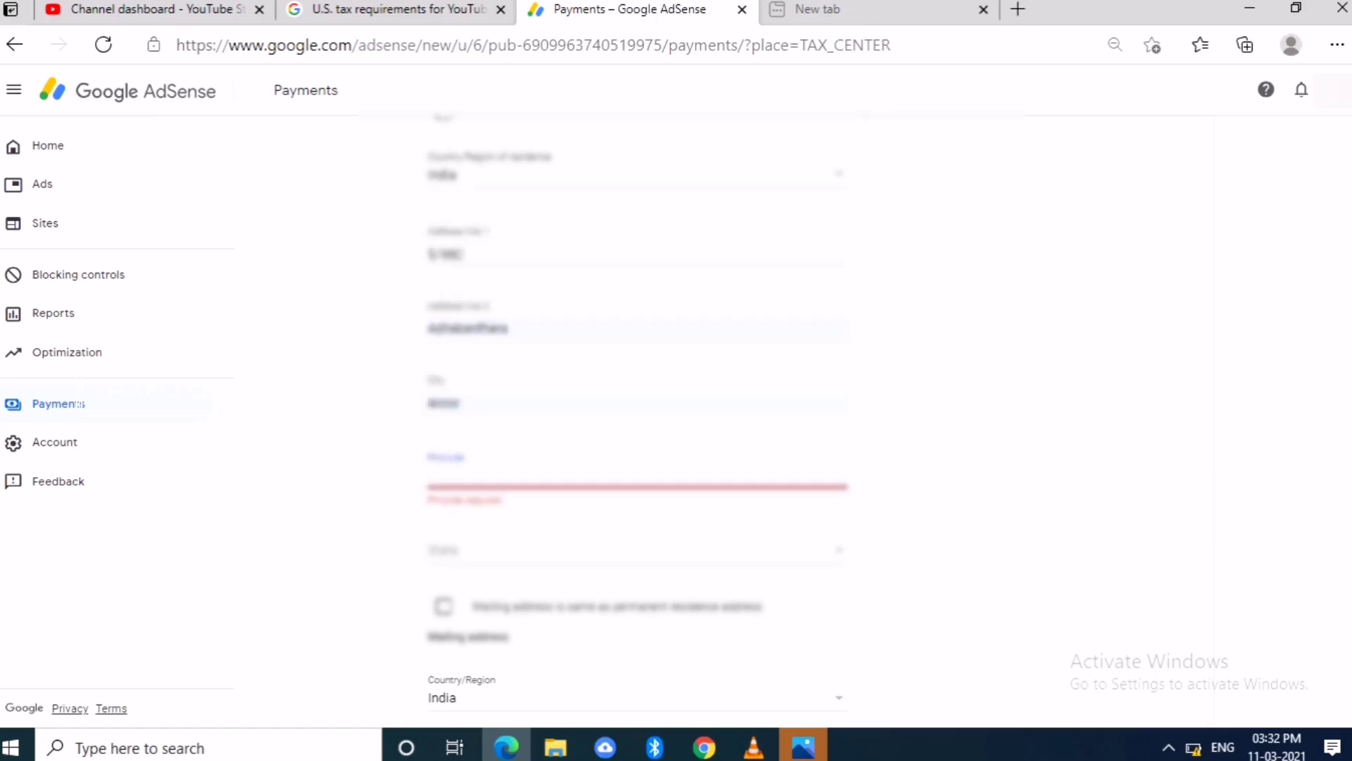
left_click(634, 476)
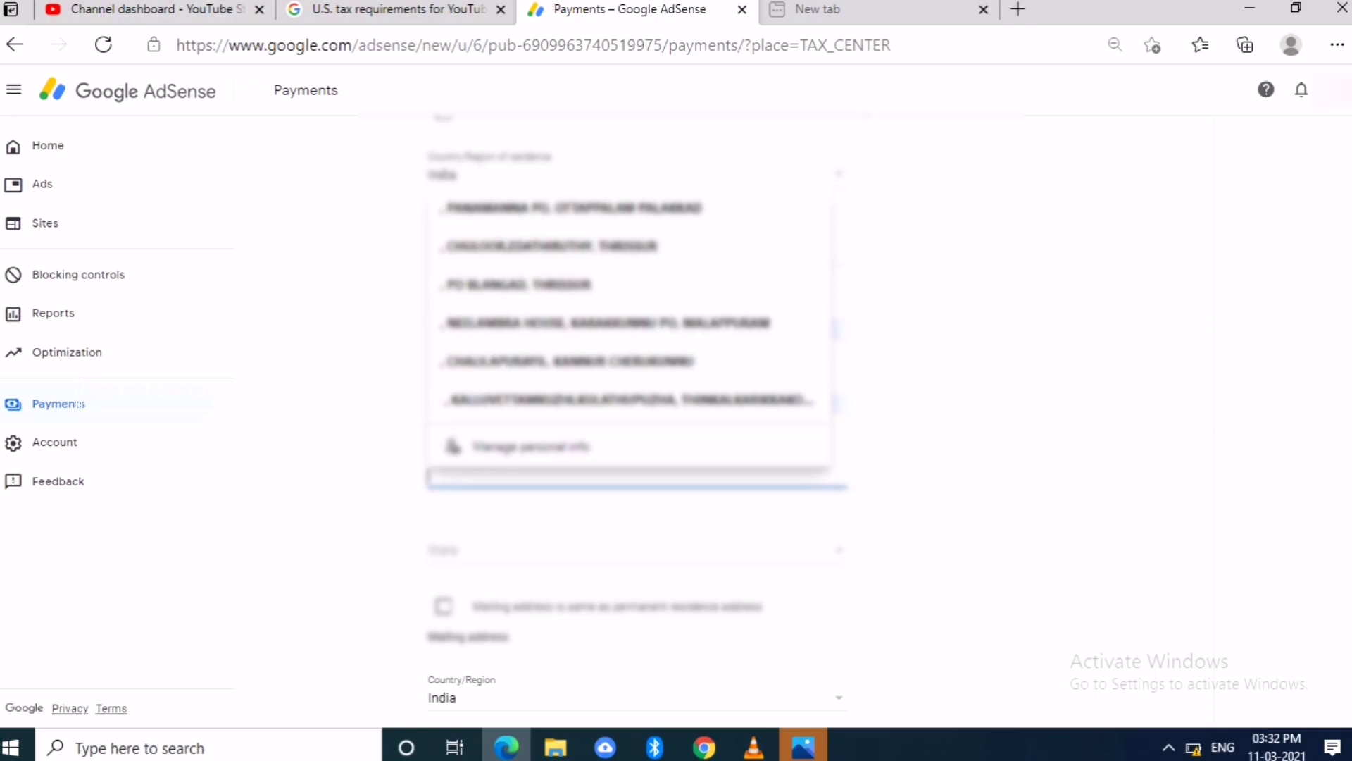
type("680")
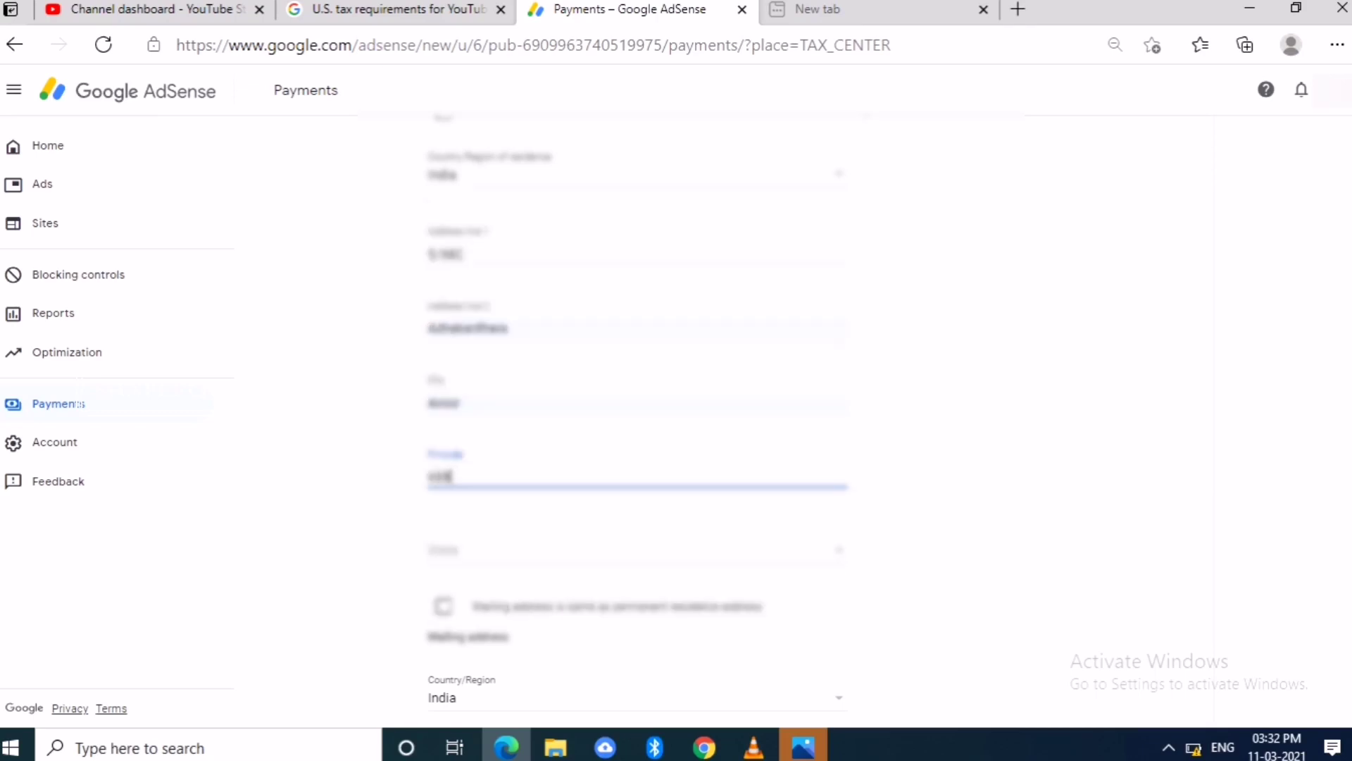
type("534")
scroll(634, 422, "down", 4)
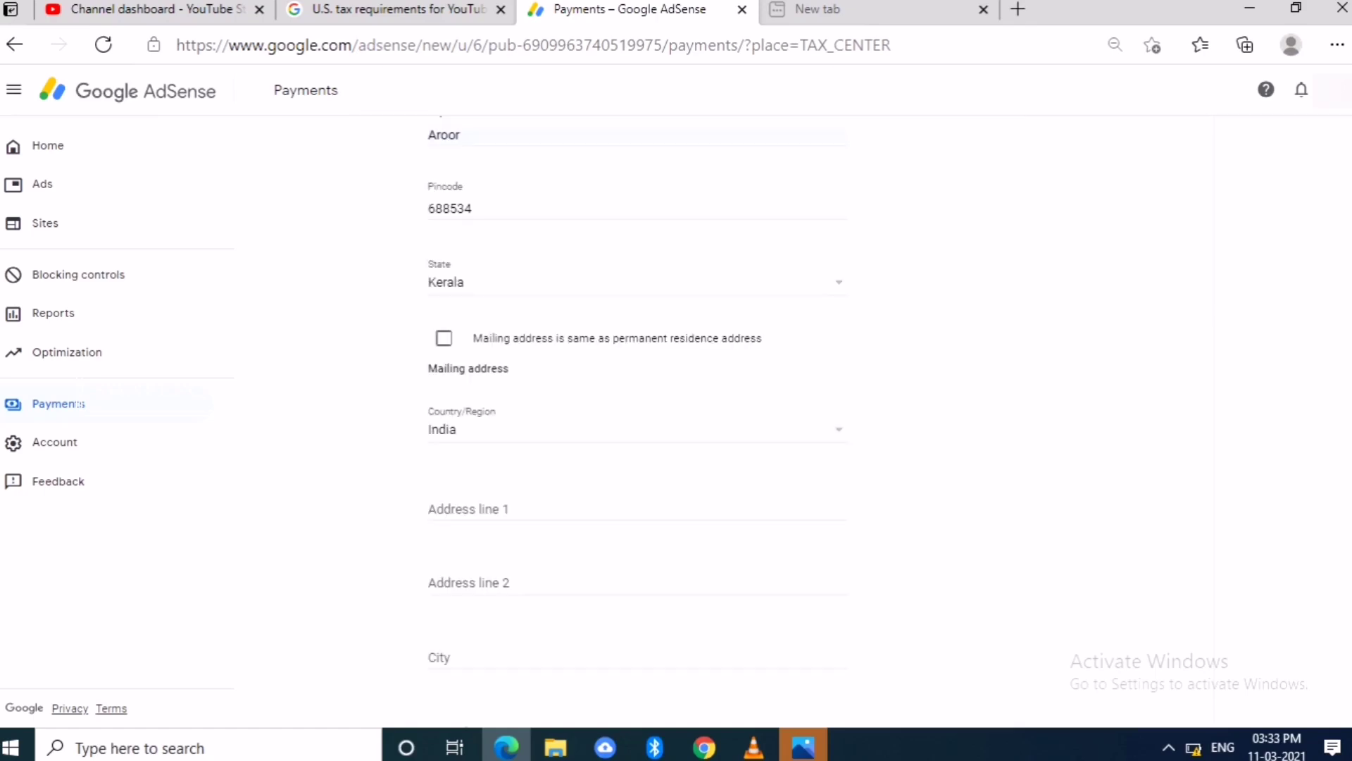
left_click(444, 338)
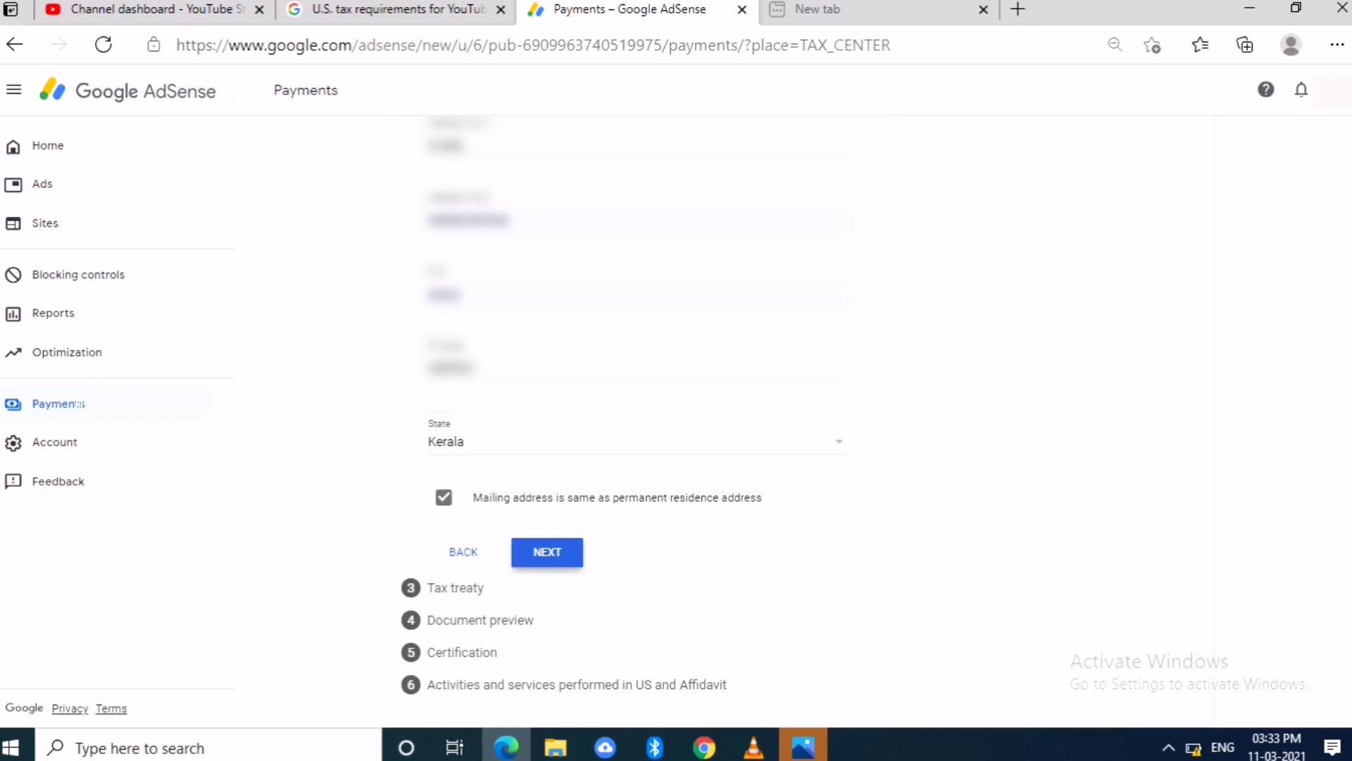
left_click(548, 552)
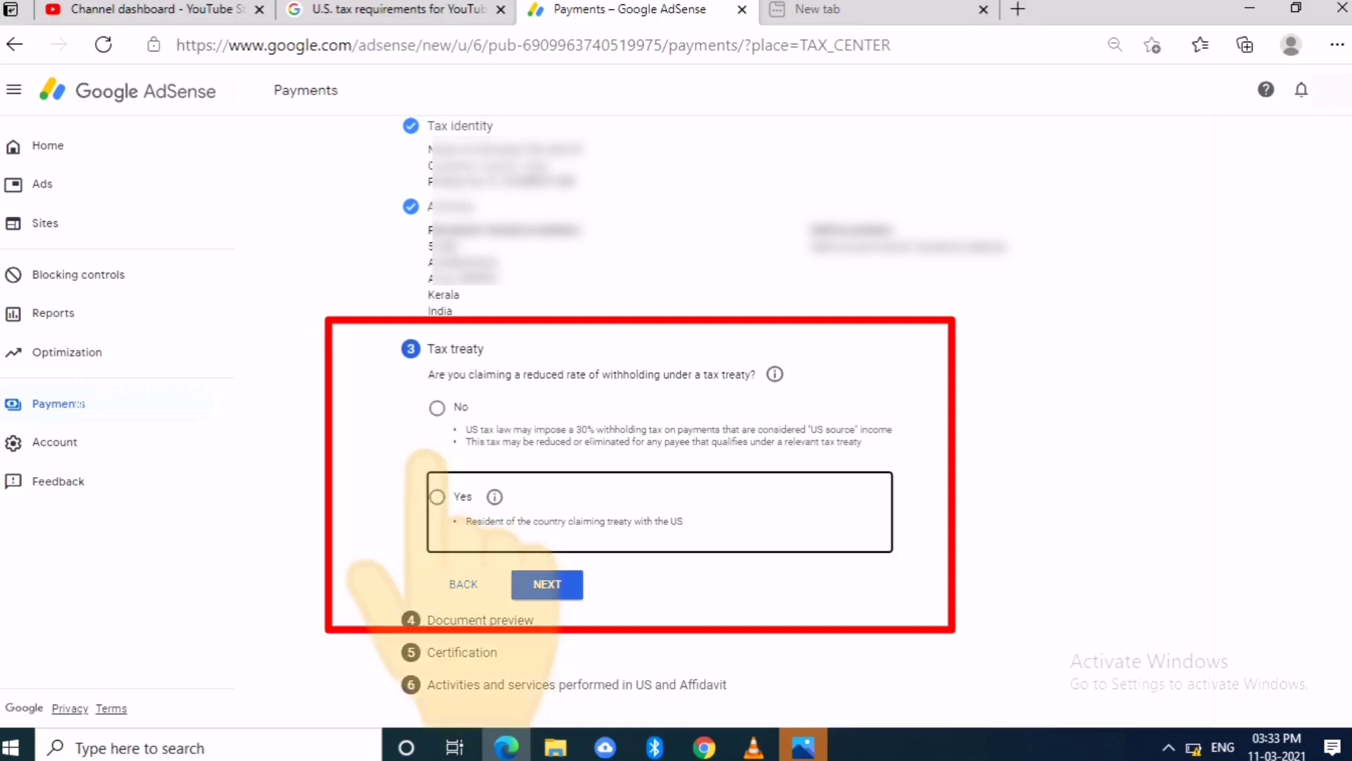
- Claim a reduced treaty withholding rate with India as the treaty country
left_click(437, 496)
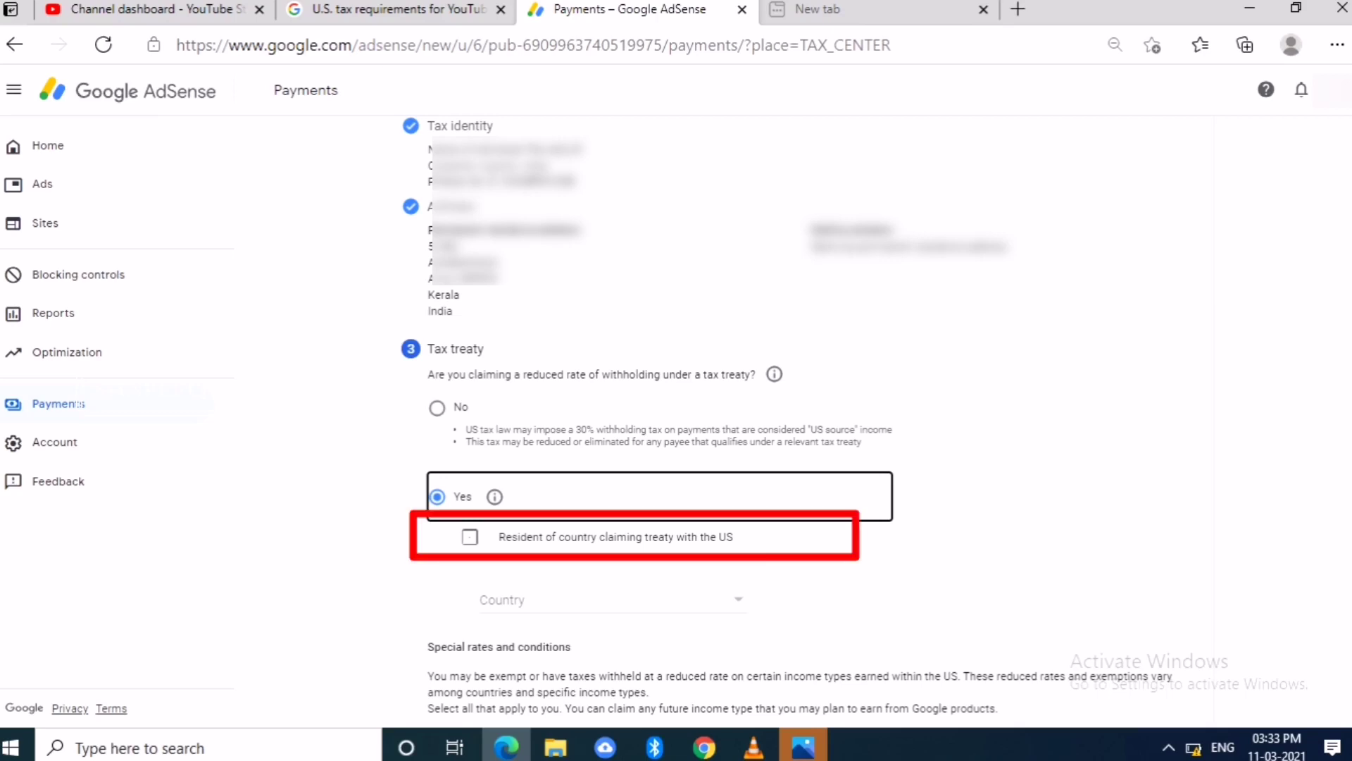
left_click(737, 599)
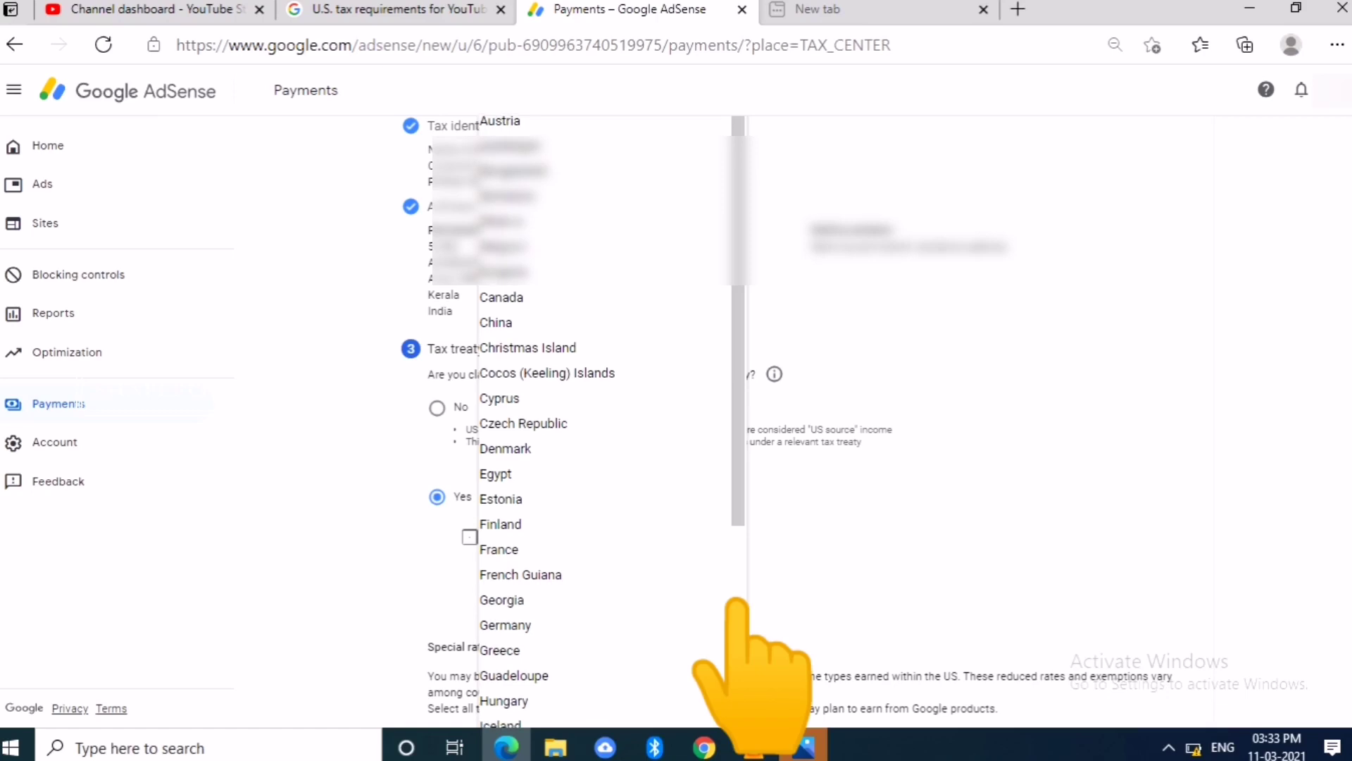
scroll(606, 423, "down", 3)
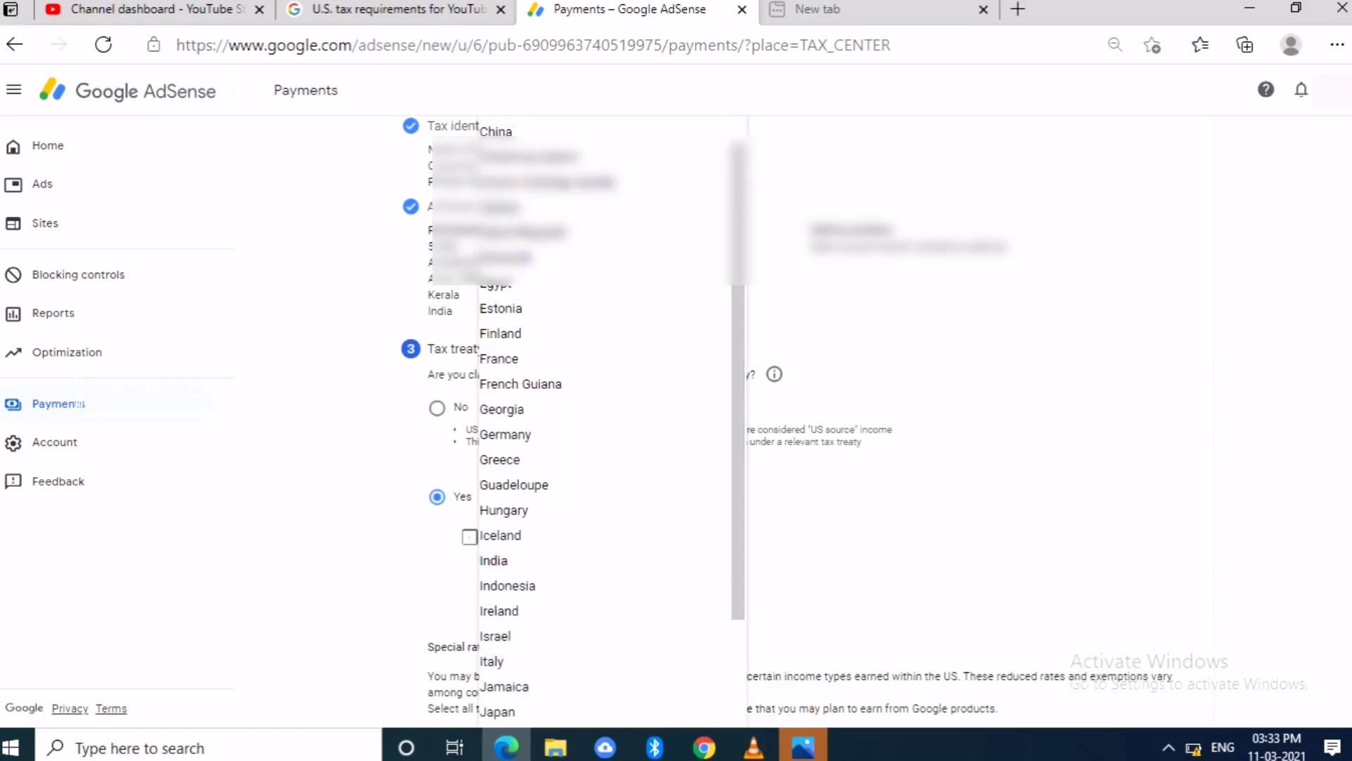
left_click(493, 560)
scroll(785, 421, "down", 4)
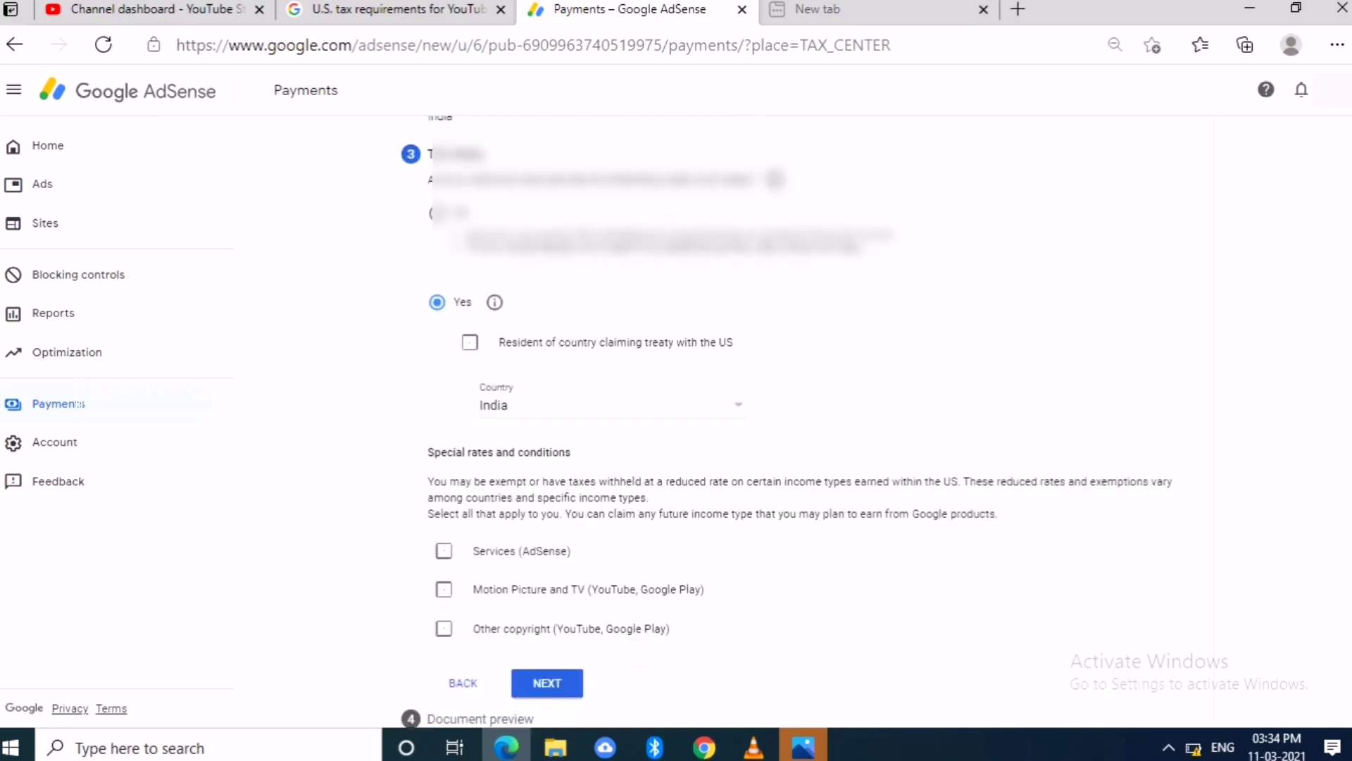
scroll(785, 421, "up", 1)
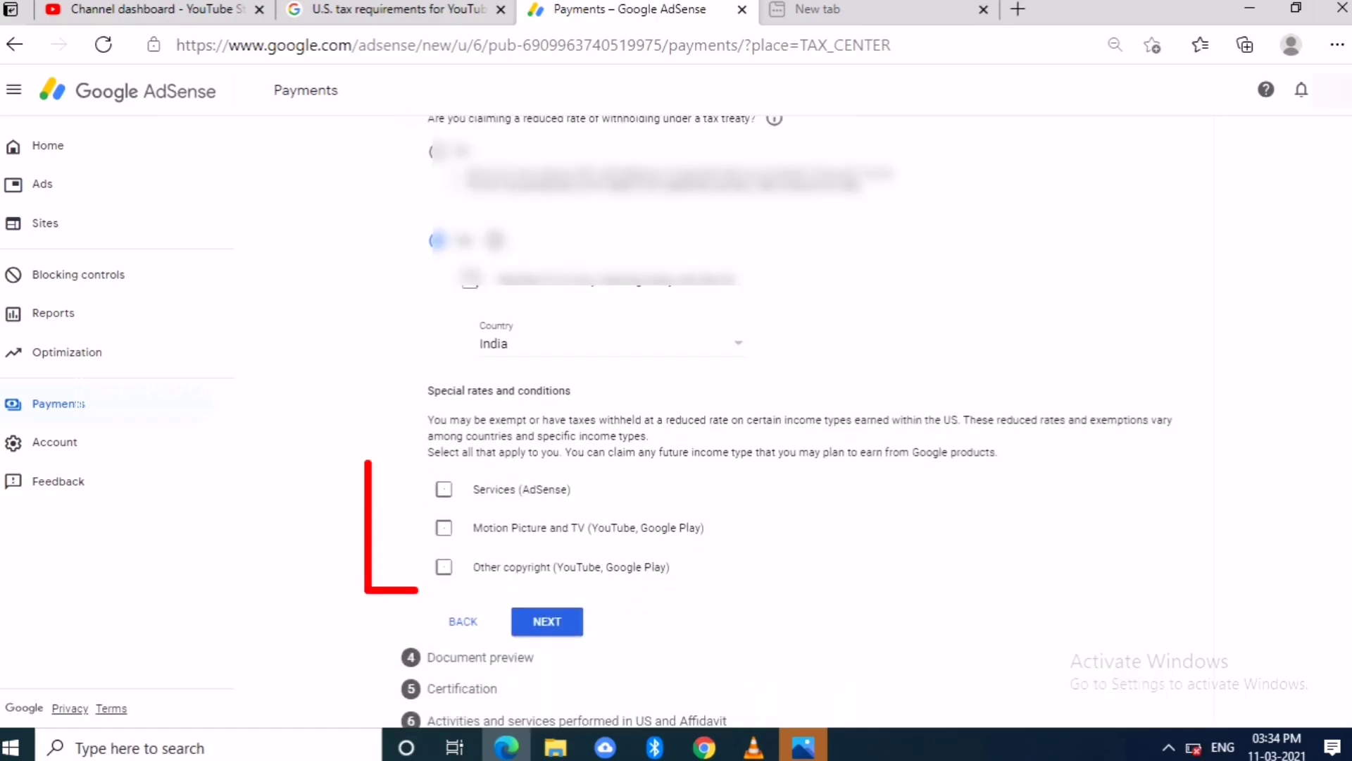
- Claim Services income under Article 7 paragraph 1 at 0%, confirming eligibility
left_click(443, 488)
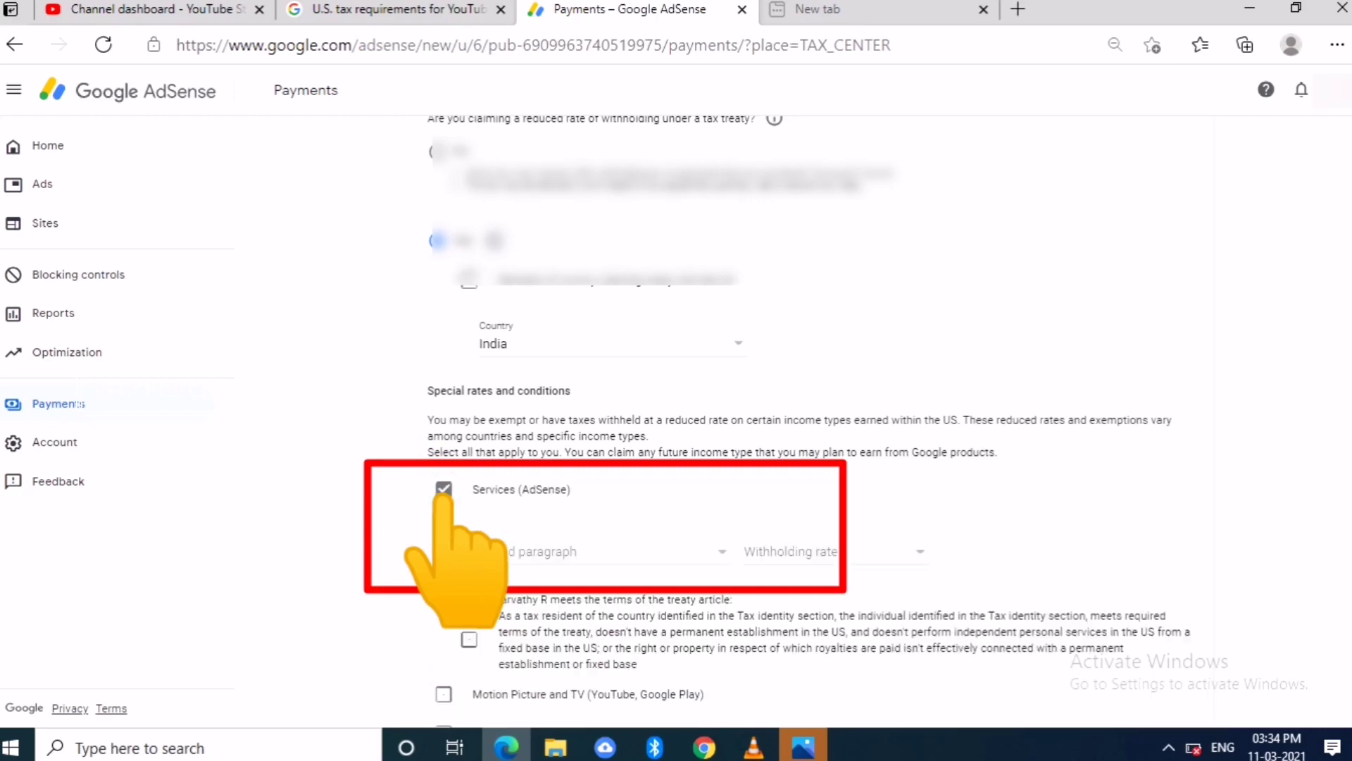
left_click(519, 552)
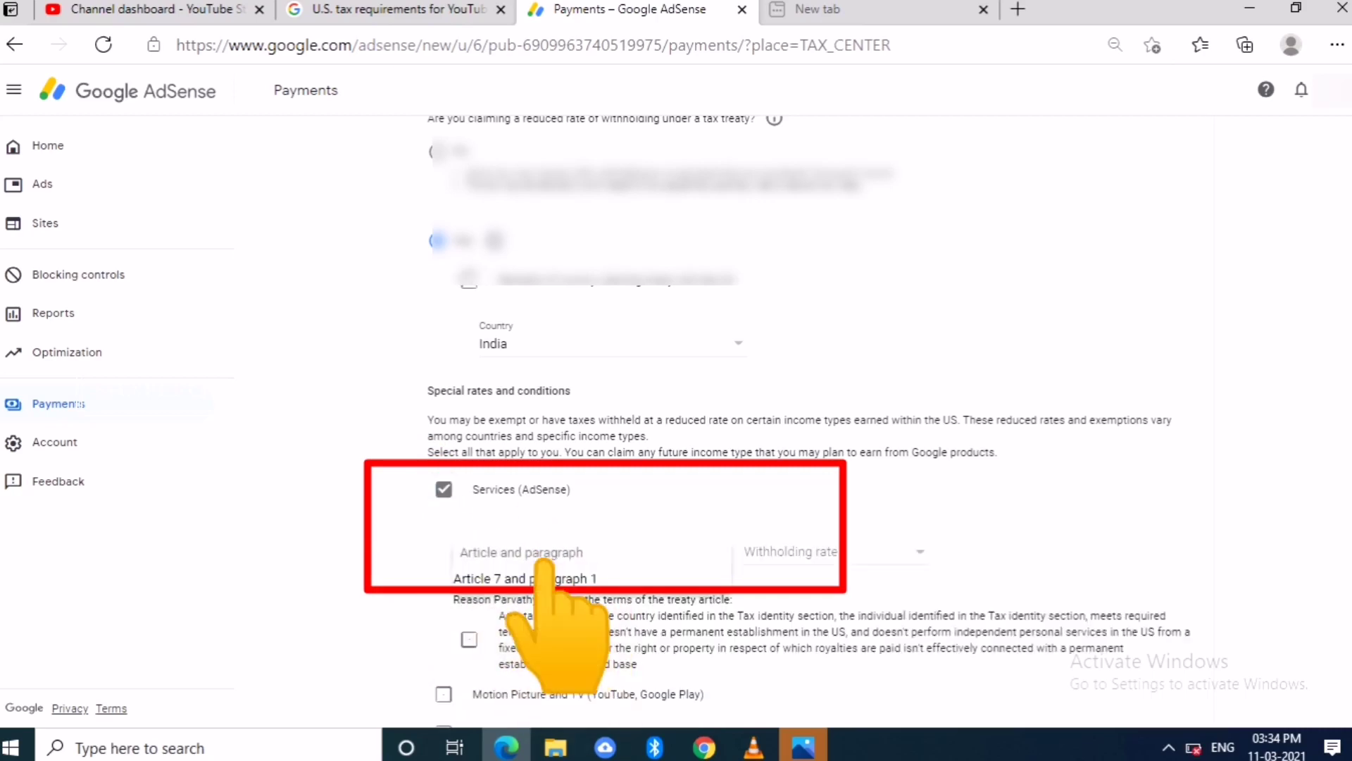
left_click(493, 572)
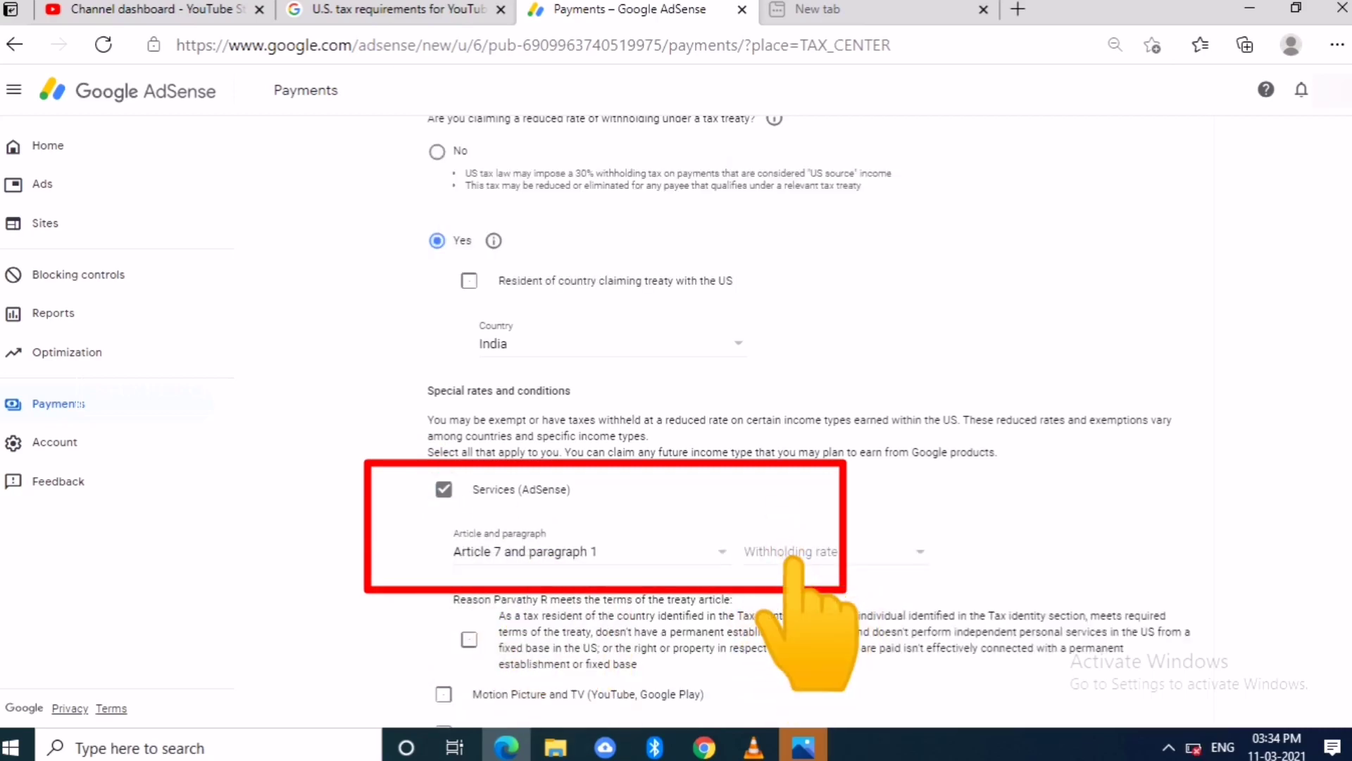
left_click(831, 551)
left_click(794, 576)
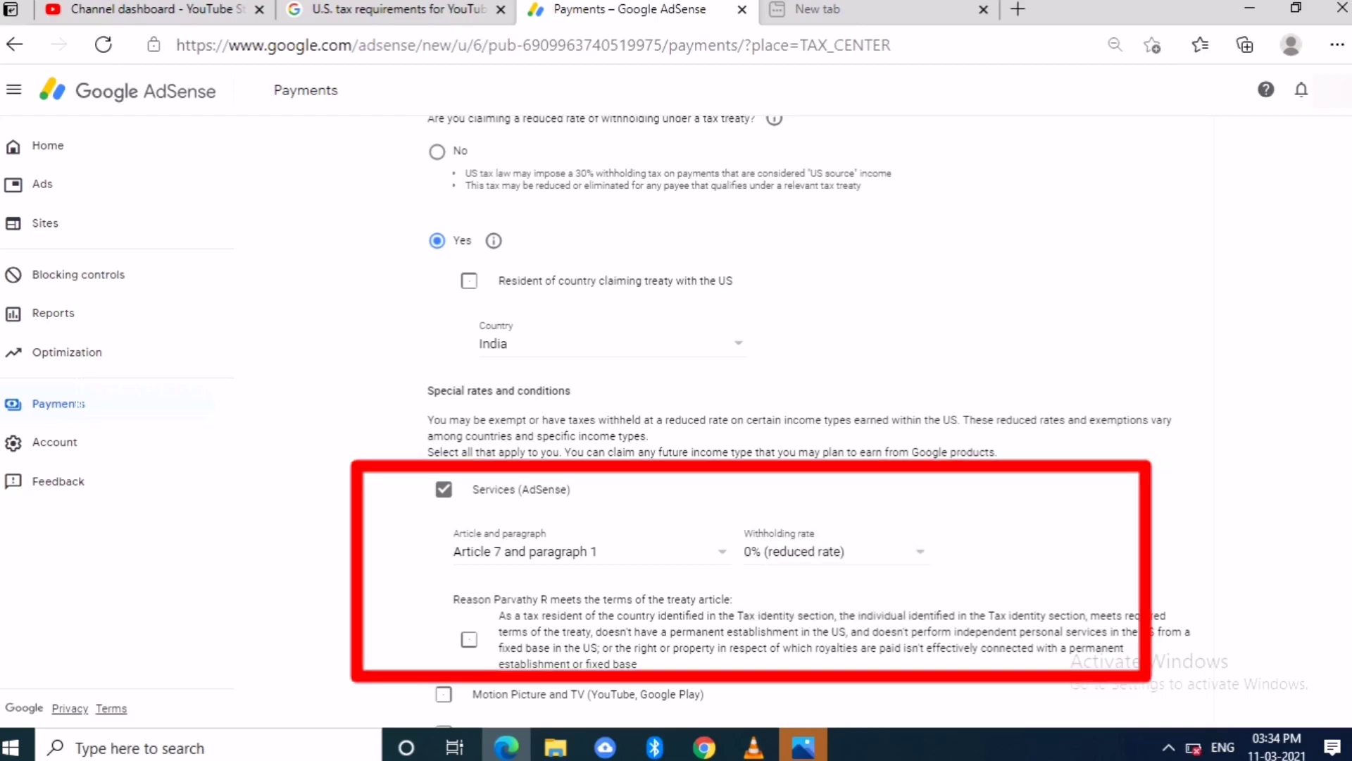
scroll(775, 423, "down", 3)
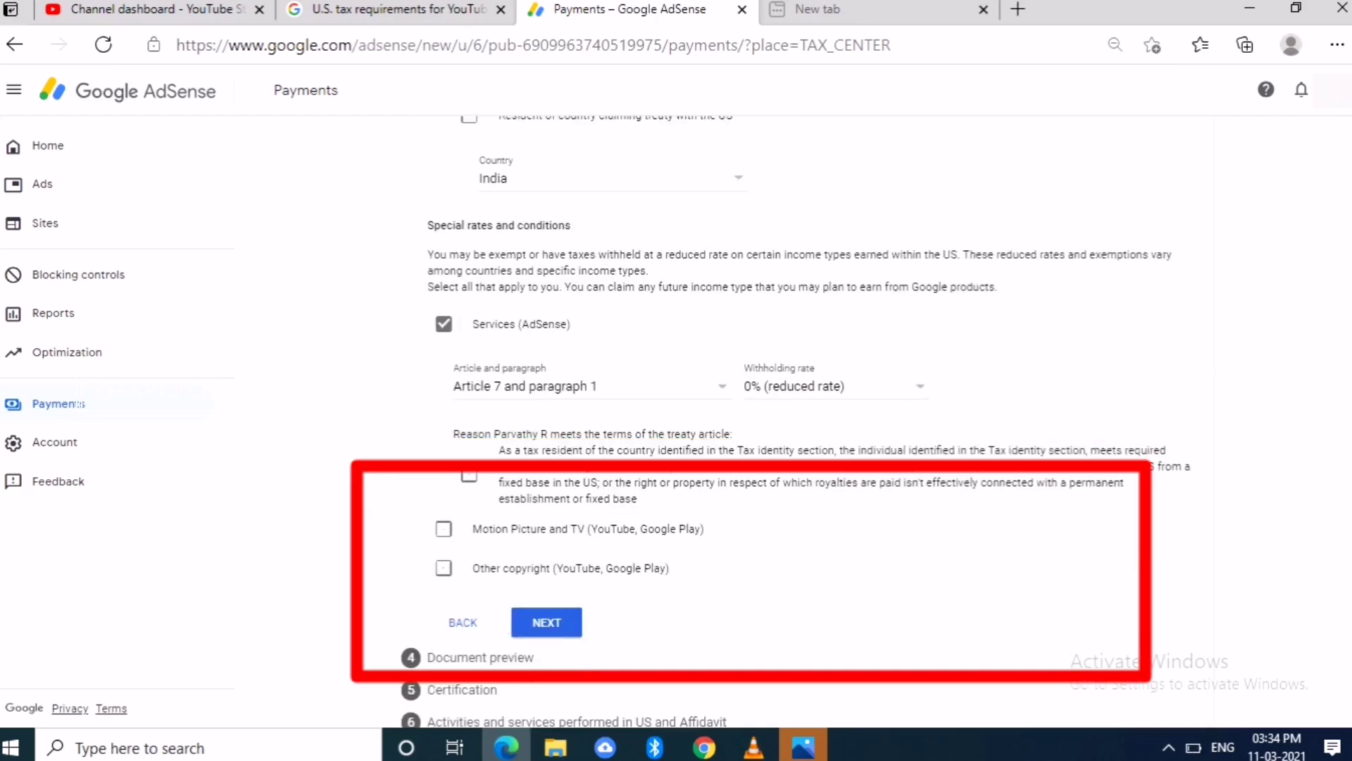
left_click(469, 474)
- Claim Motion Picture and TV income under Article 12 paragraph 2A II at 15%, confirming eligibility
left_click(443, 528)
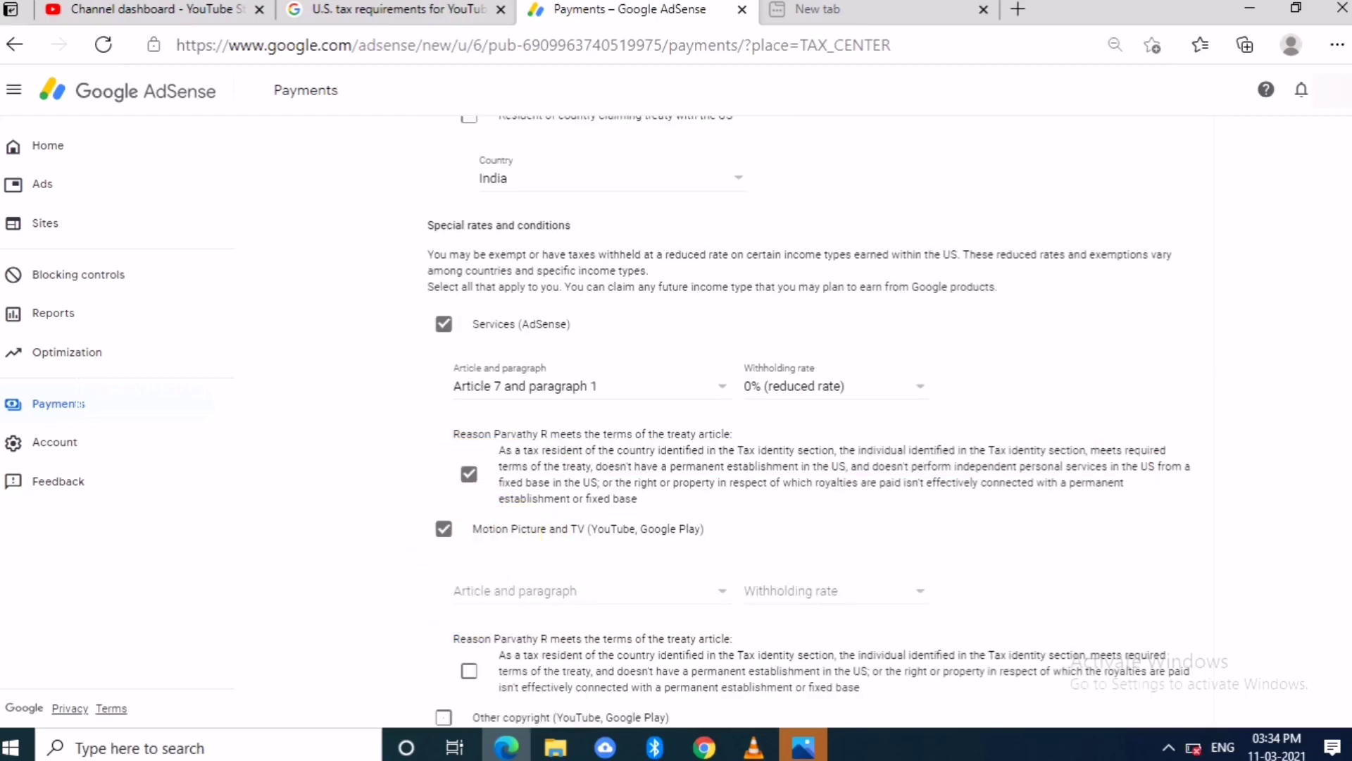
left_click(584, 590)
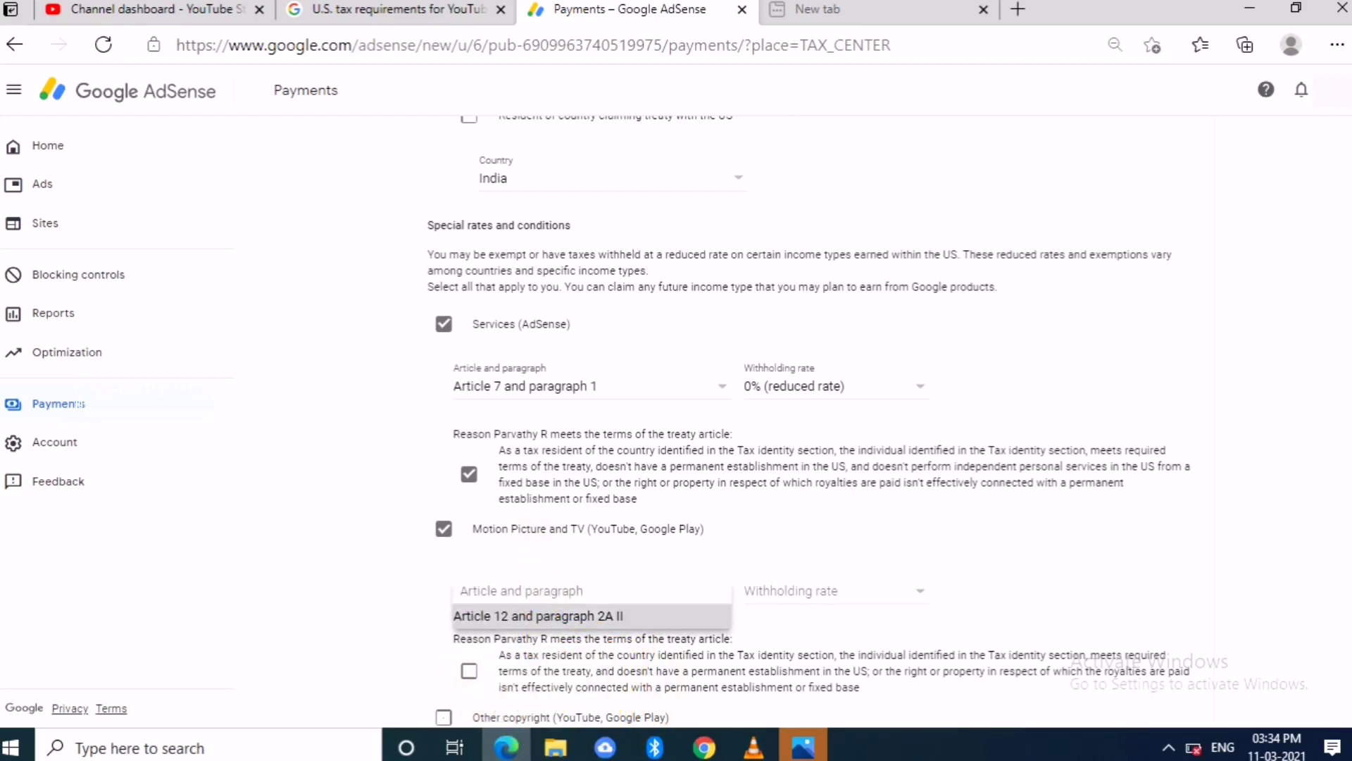
left_click(538, 615)
left_click(831, 590)
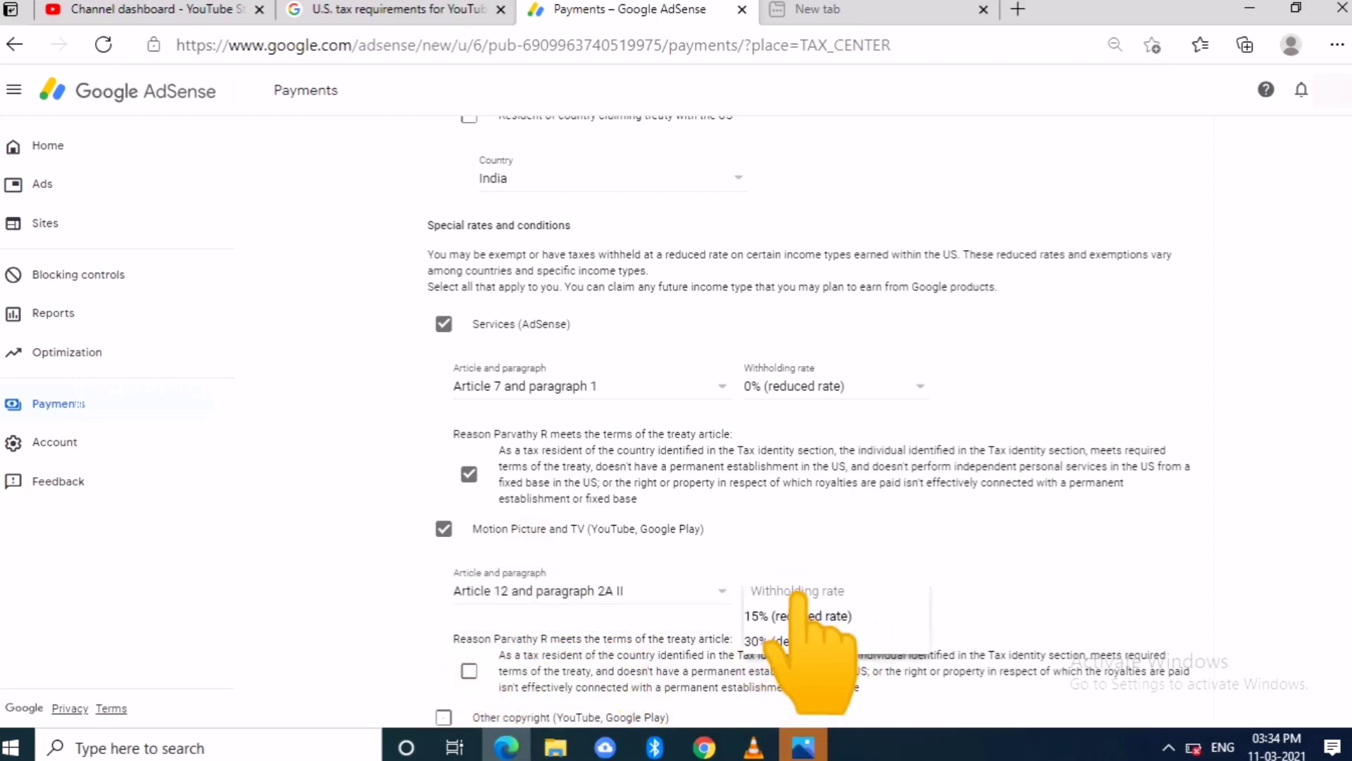
left_click(798, 616)
scroll(798, 616, "down", 3)
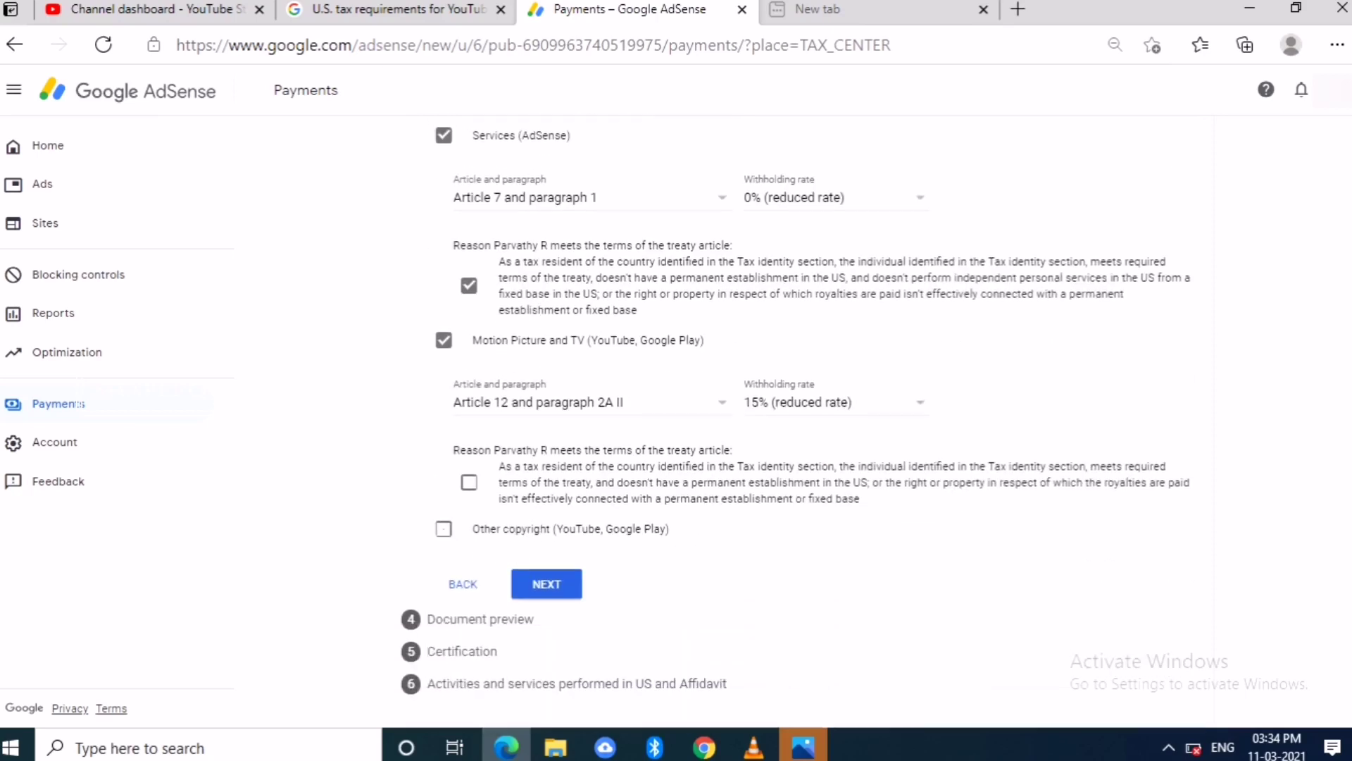
left_click(469, 482)
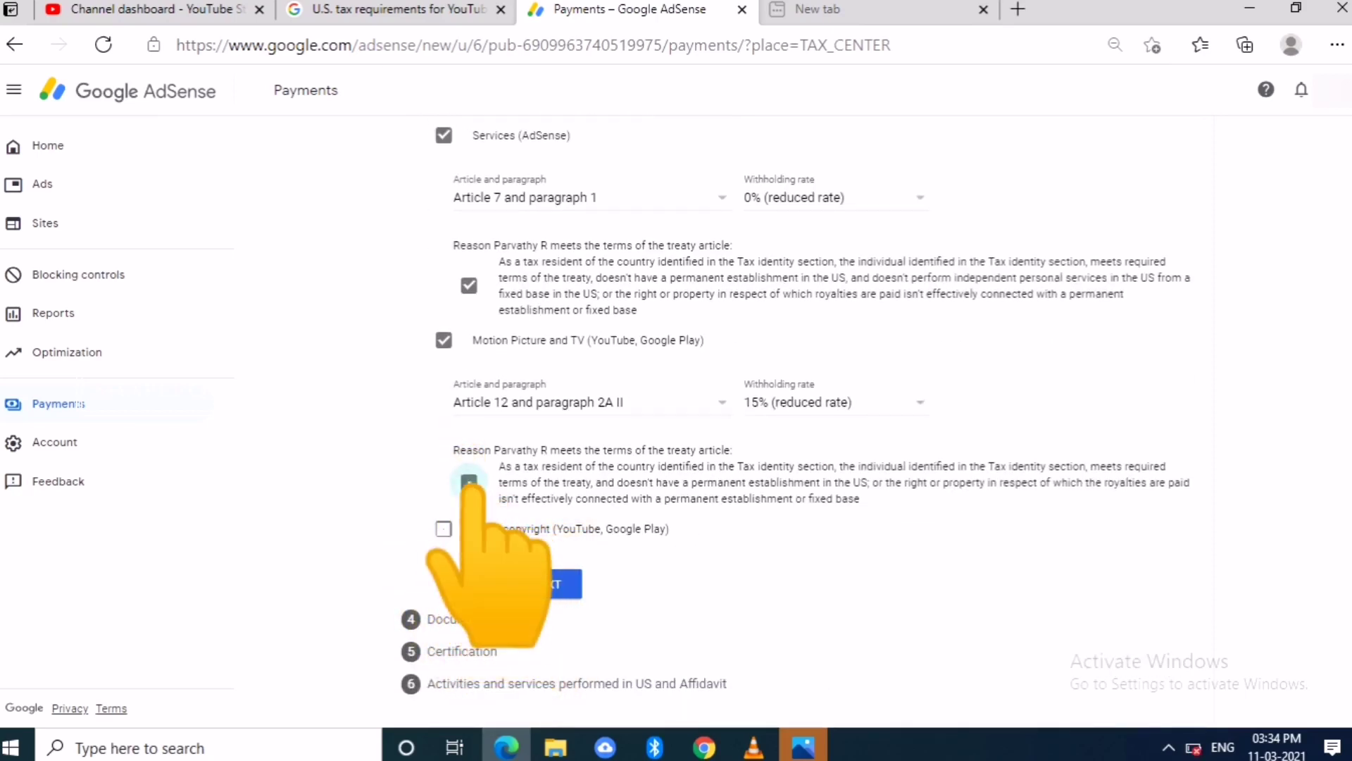
- Claim Other copyright income under Article 12 paragraph 2A II at 15%, confirm eligibility, and proceed
left_click(444, 528)
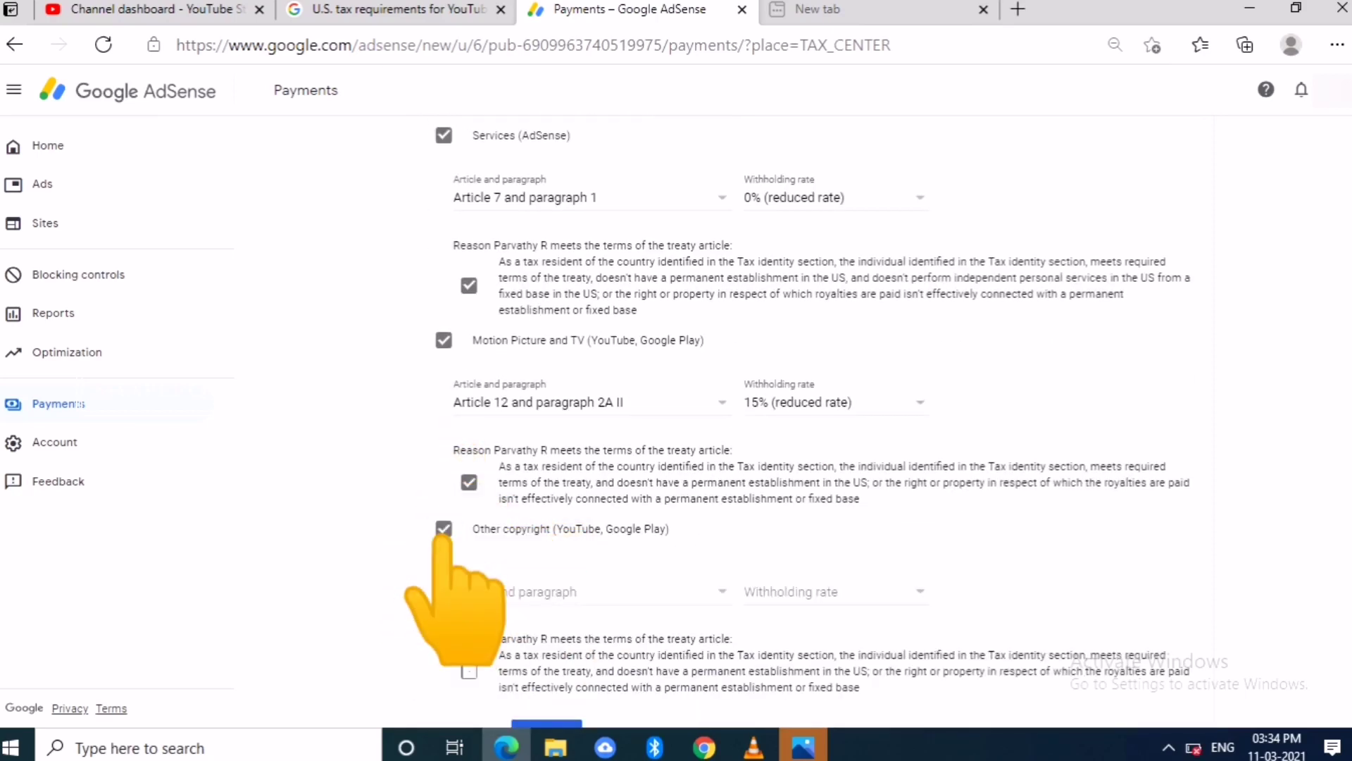
left_click(514, 618)
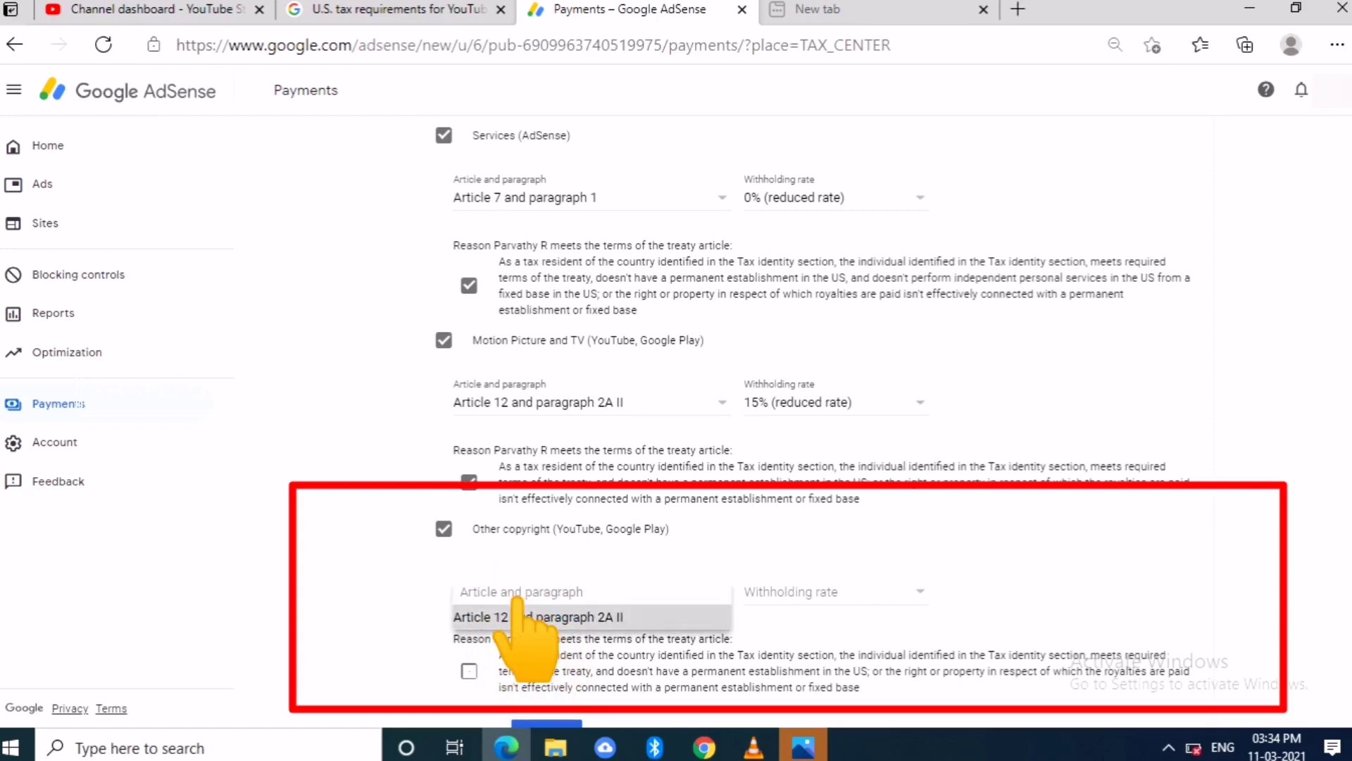
left_click(780, 590)
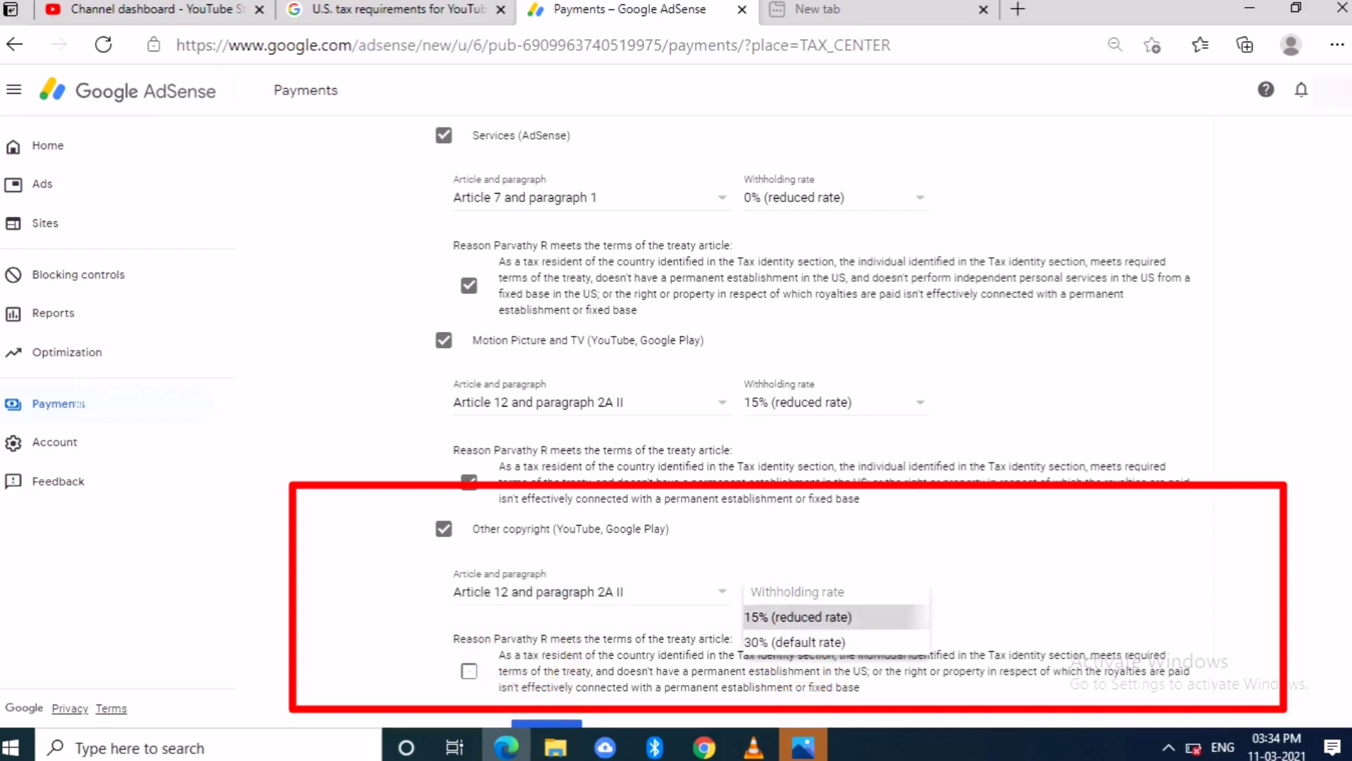
left_click(796, 616)
scroll(795, 416, "down", 2)
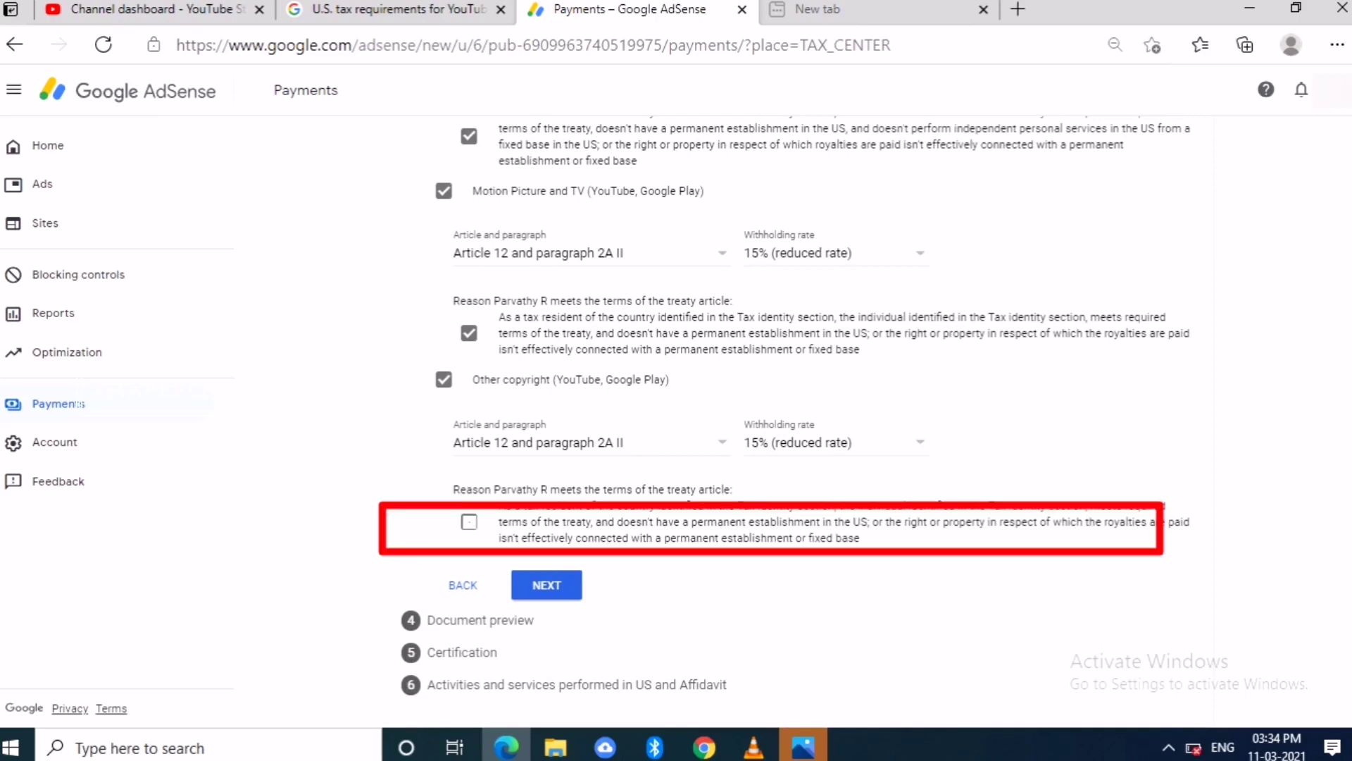
left_click(469, 521)
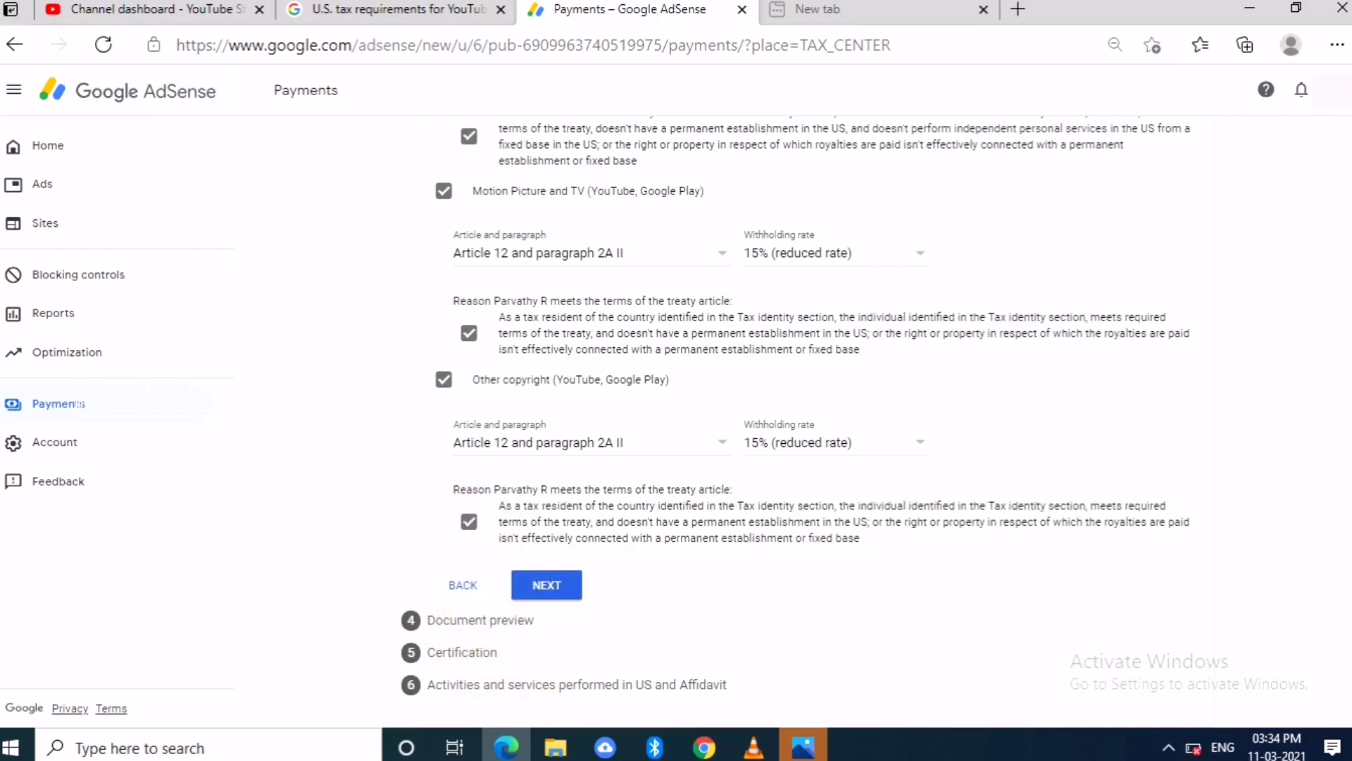
scroll(795, 415, "up", 1)
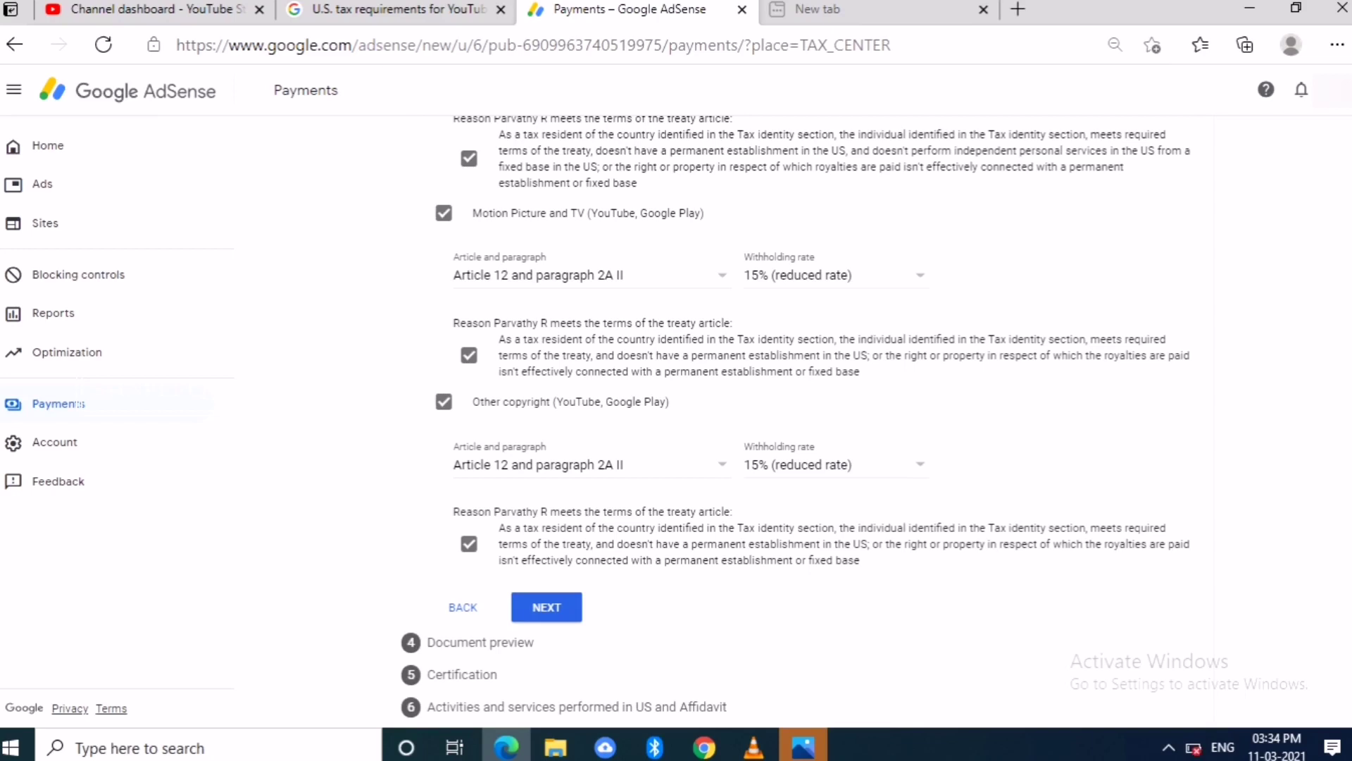
scroll(796, 415, "down", 1)
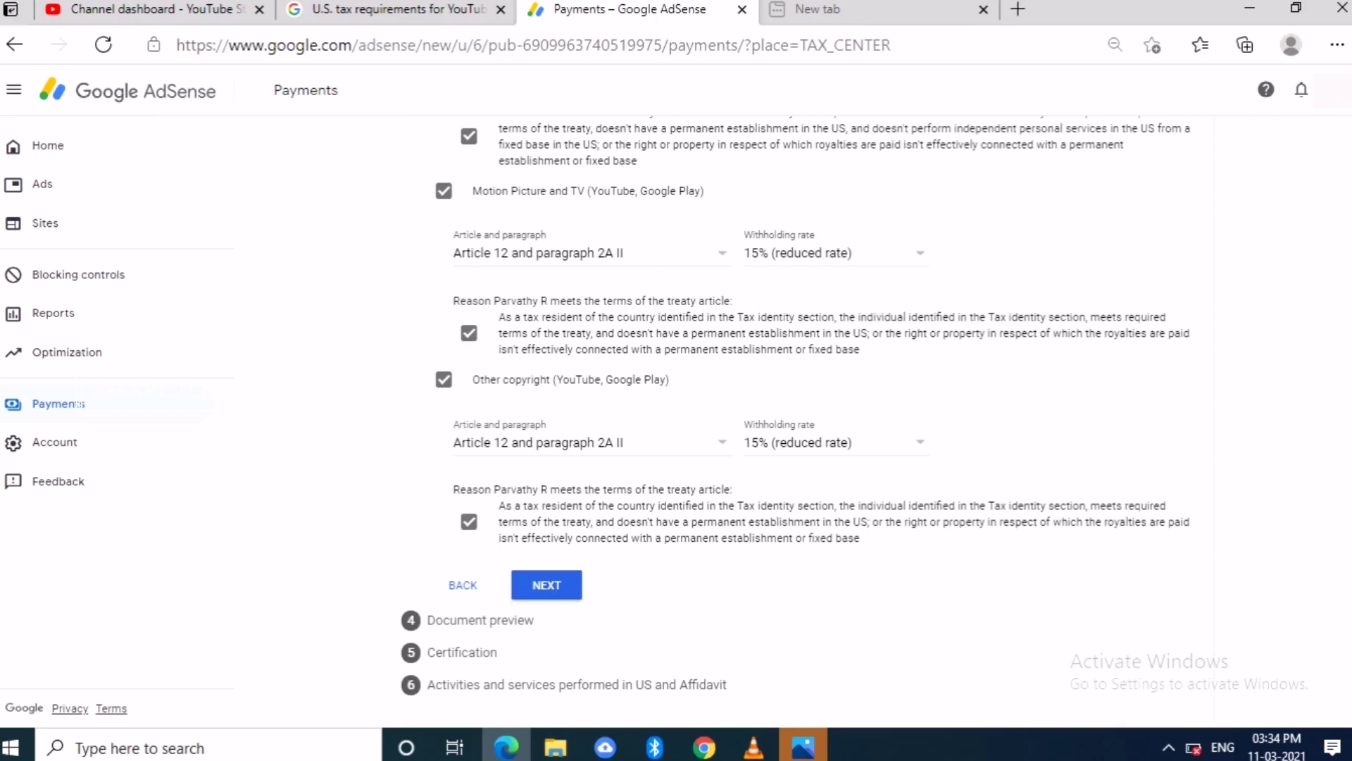
left_click(546, 585)
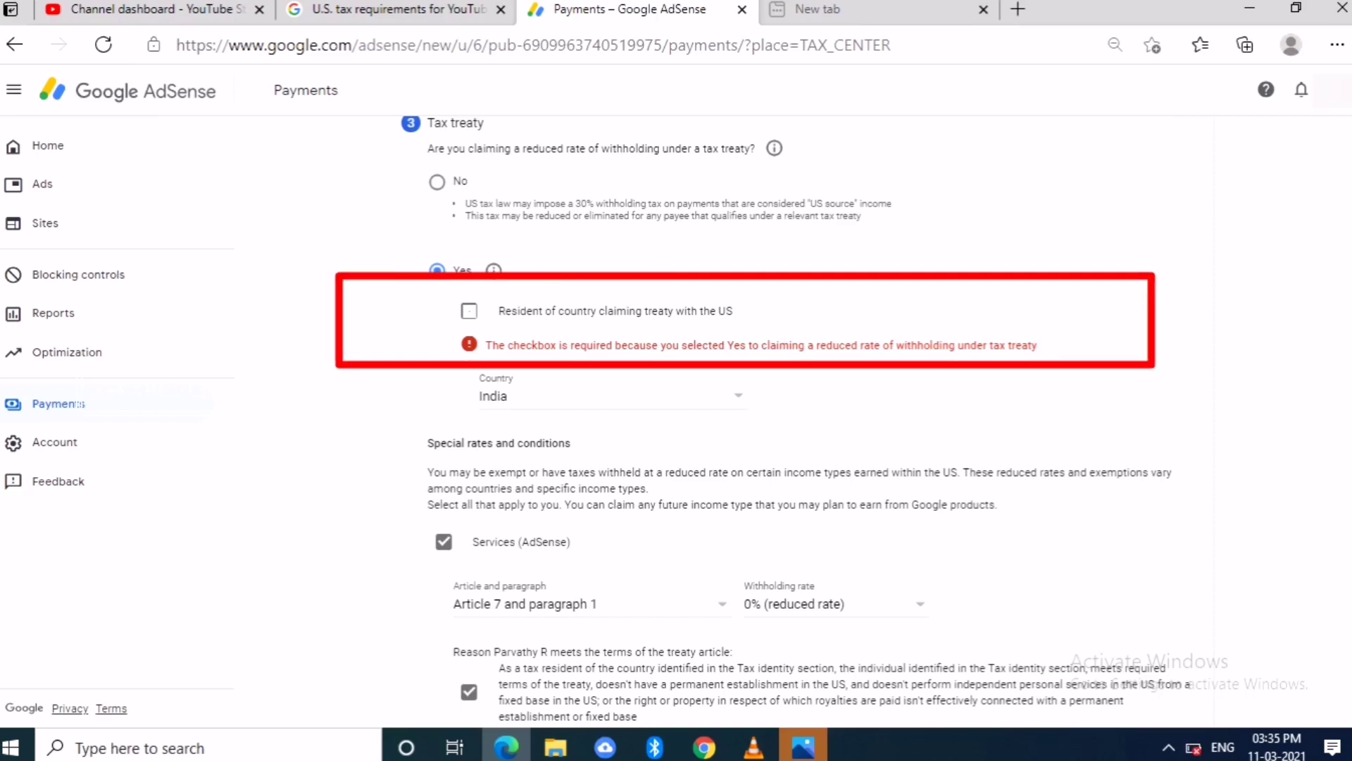
- Confirm residency in India as the treaty country and continue past the treaty step
left_click(469, 311)
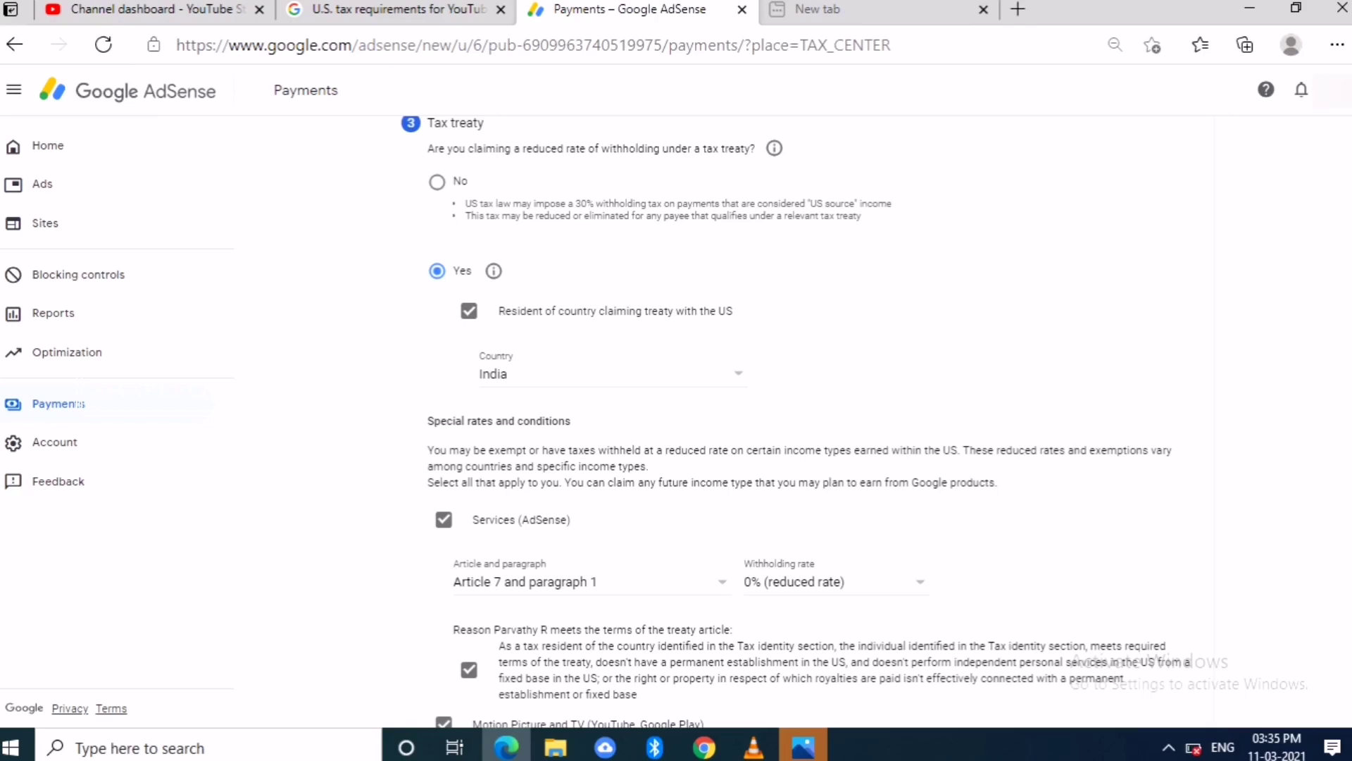
scroll(796, 422, "down", 8)
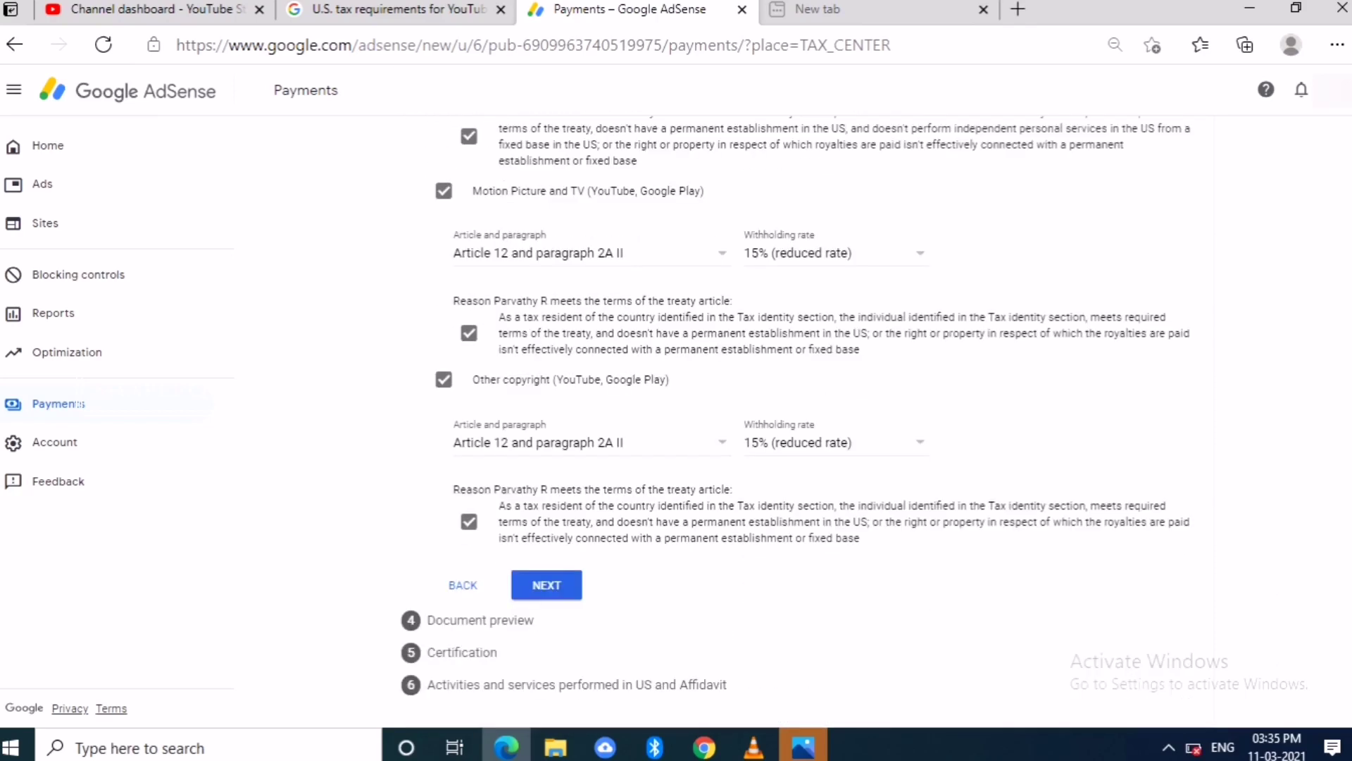
left_click(547, 585)
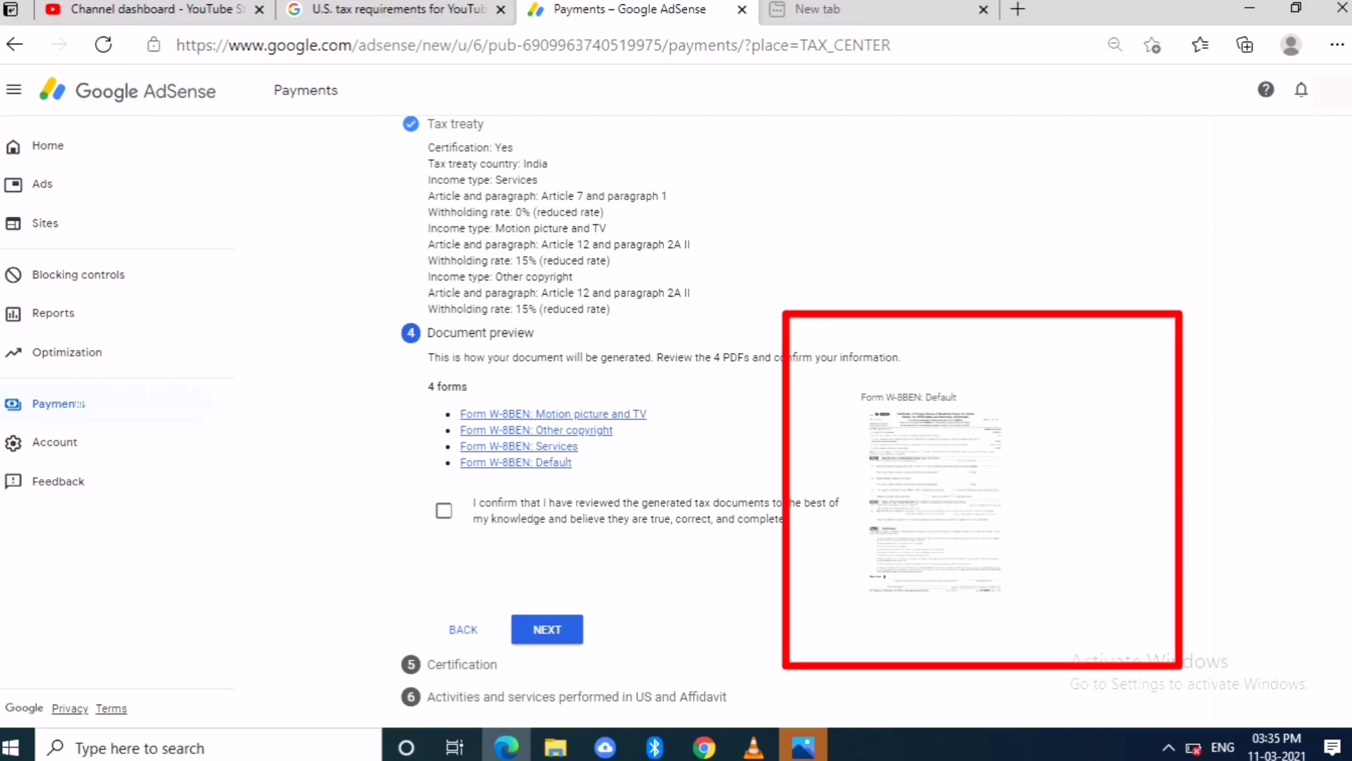
- Open the Default Form W-8BEN preview PDF and scroll through it to the signature area
scroll(700, 417, "up", 1)
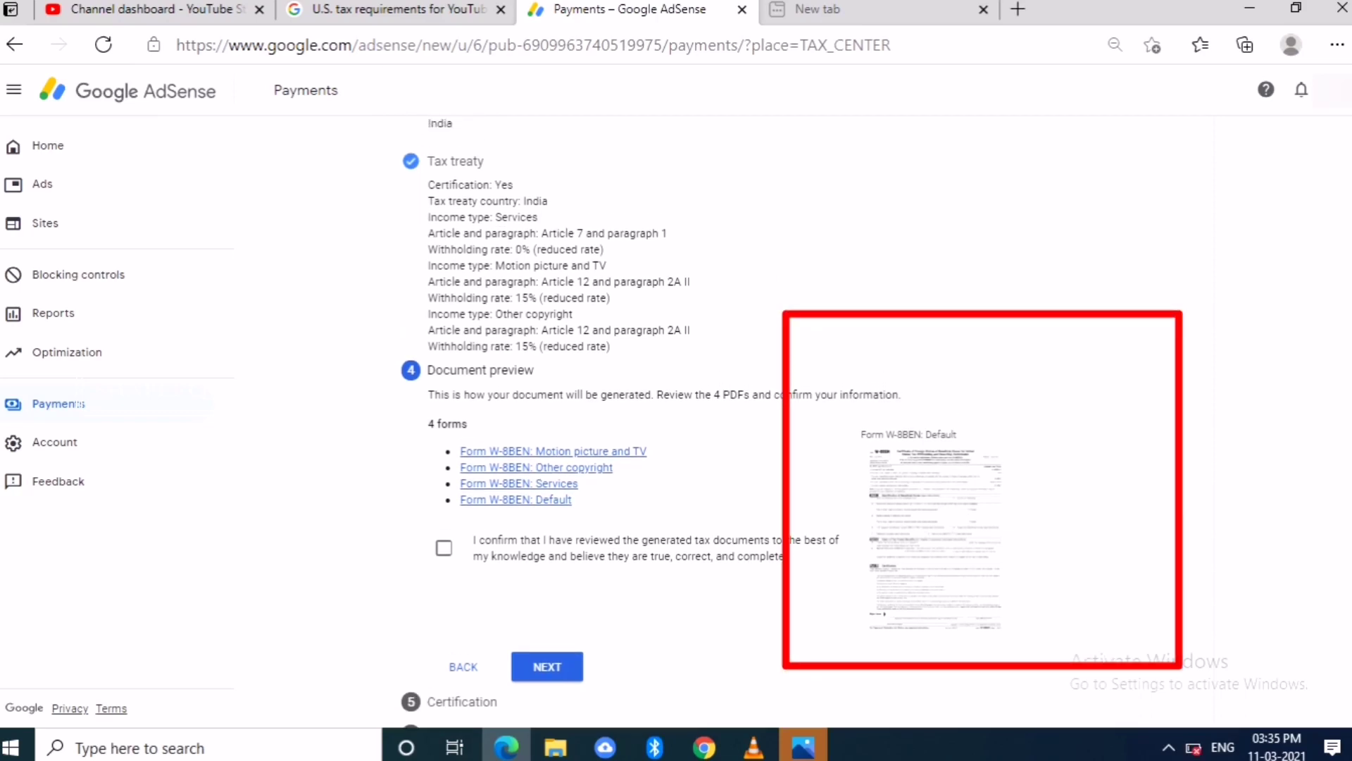
scroll(906, 543, "down", 1)
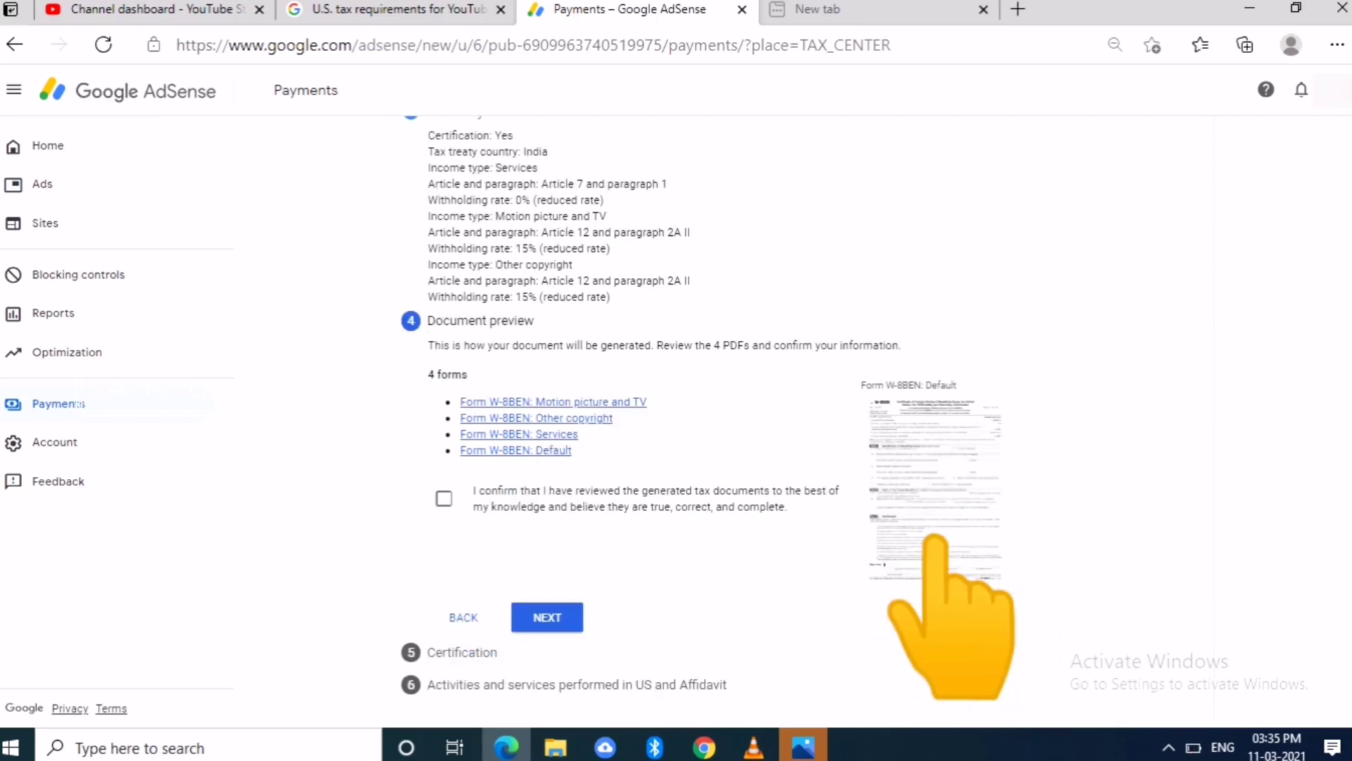
left_click(929, 468)
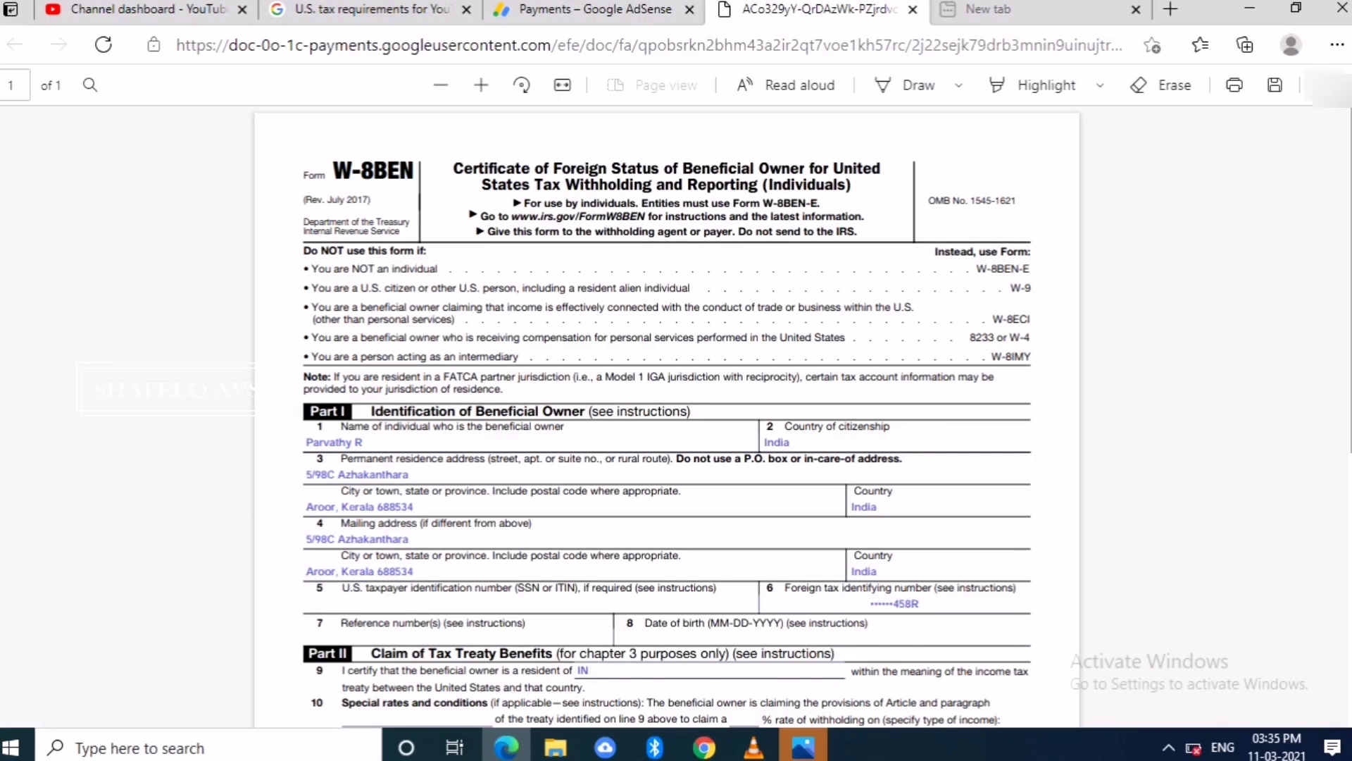
scroll(665, 416, "down", 1)
scroll(665, 416, "down", 4)
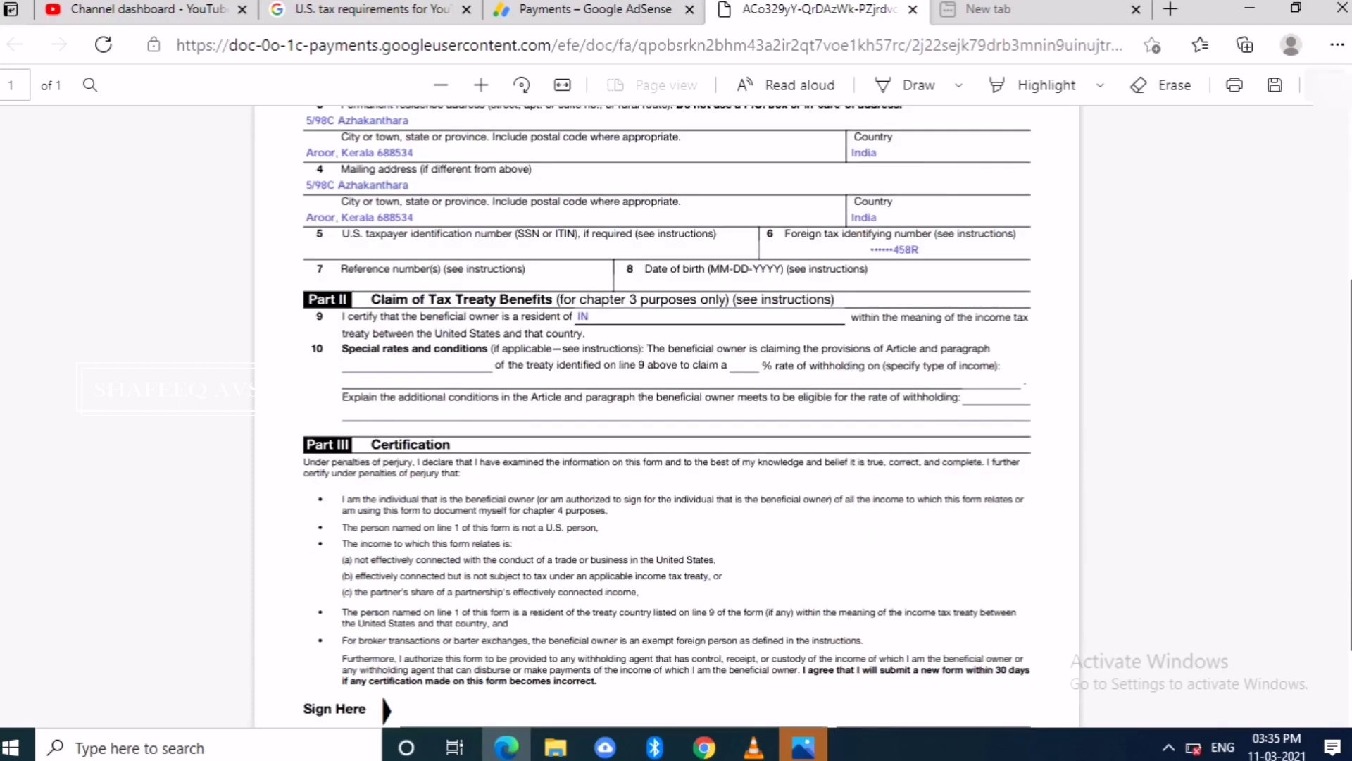
scroll(665, 416, "down", 1)
scroll(665, 416, "up", 7)
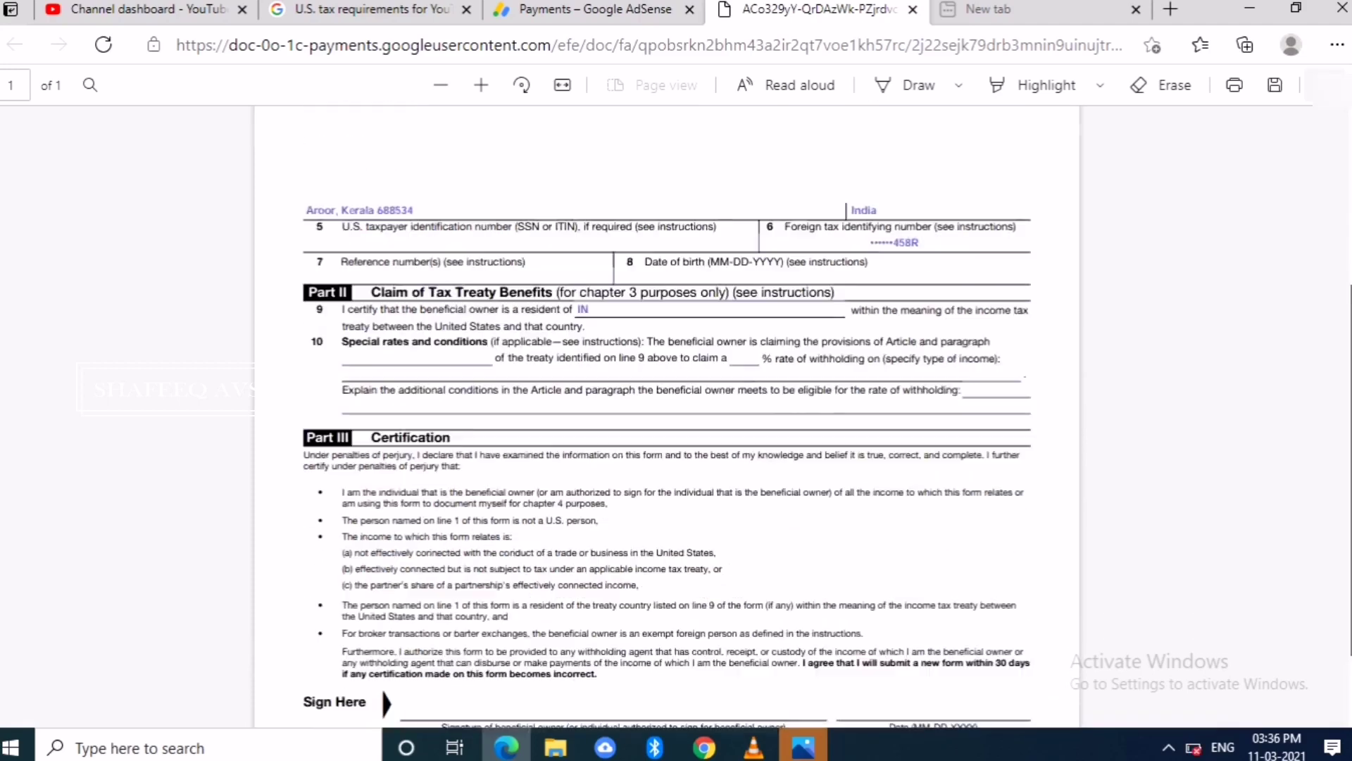
- Back on the AdSense tab, confirm the four W-8BEN documents were reviewed and continue
left_click(592, 10)
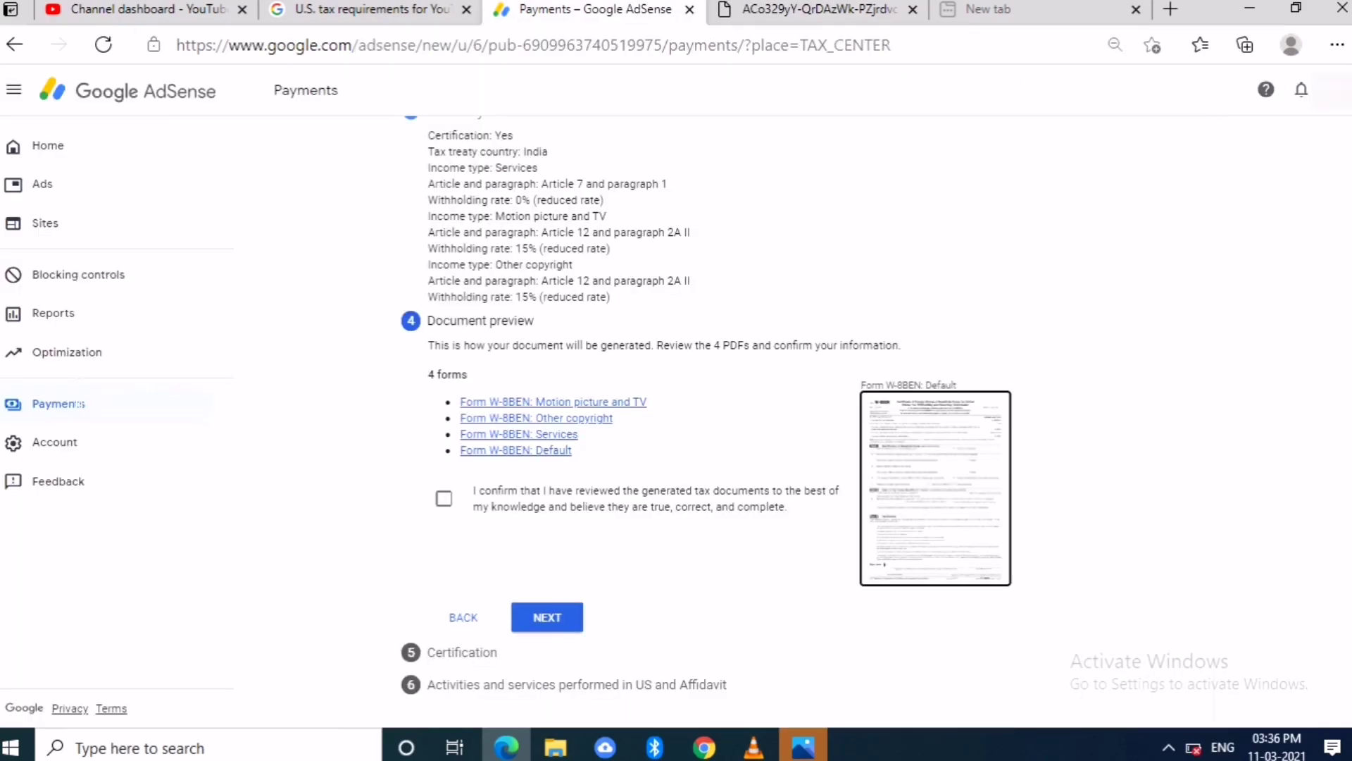
left_click(443, 498)
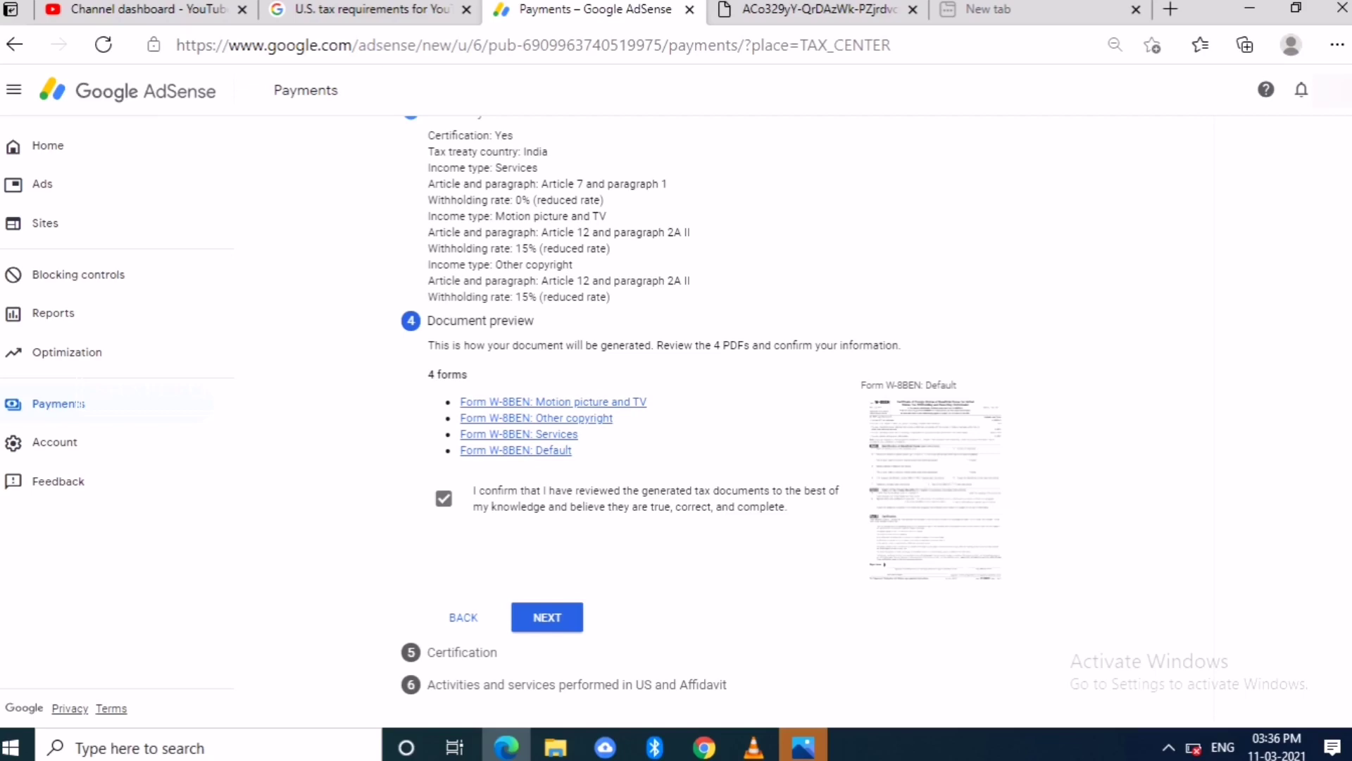
left_click(546, 617)
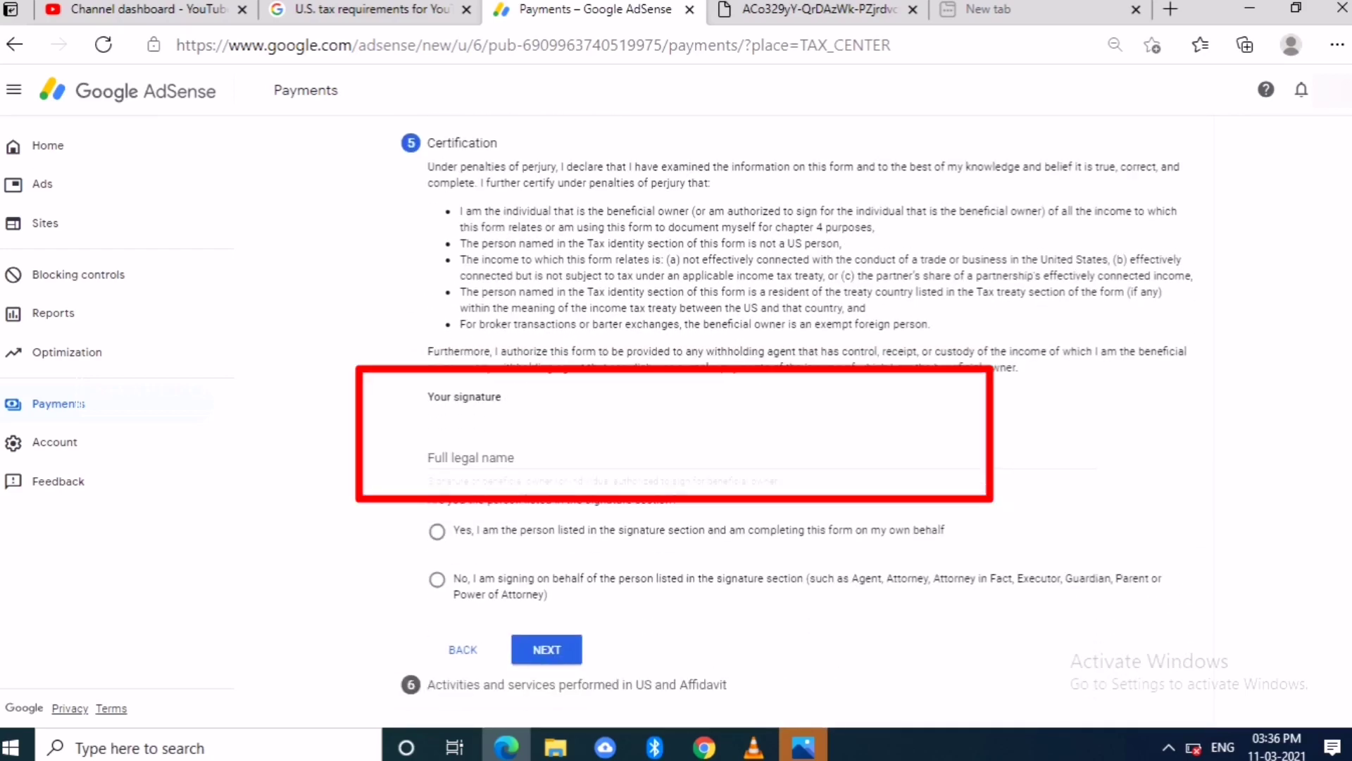
- Sign with the full legal name and move to the 'Yes, I am the person listed' answer
left_click(430, 458)
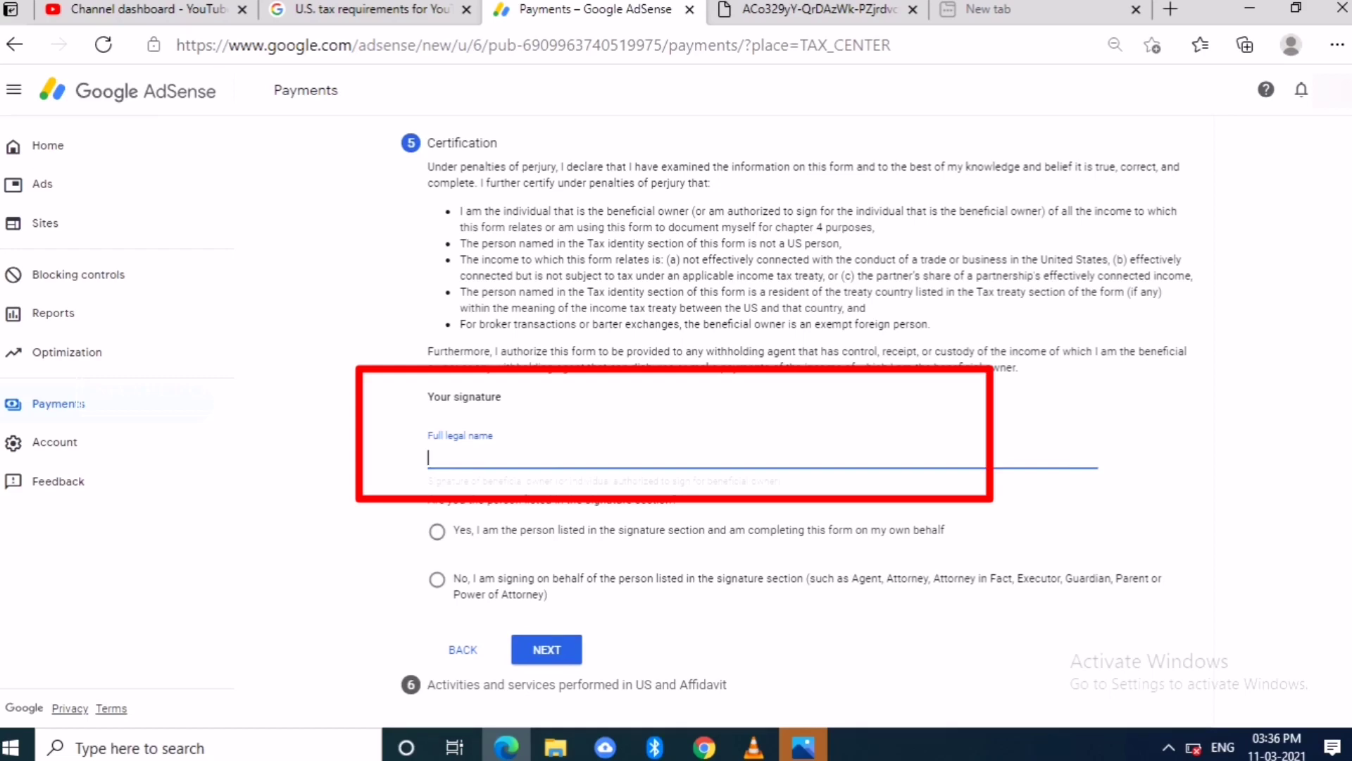
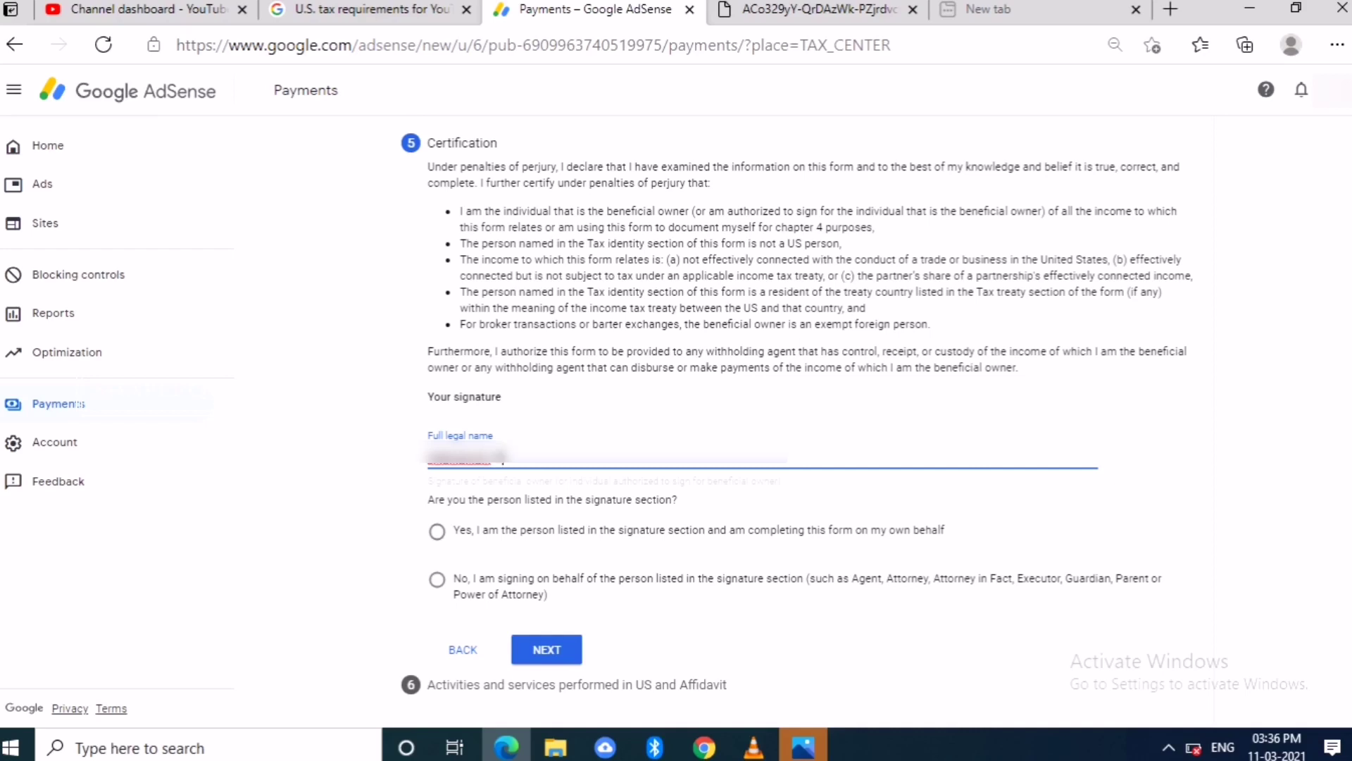
key("Tab")
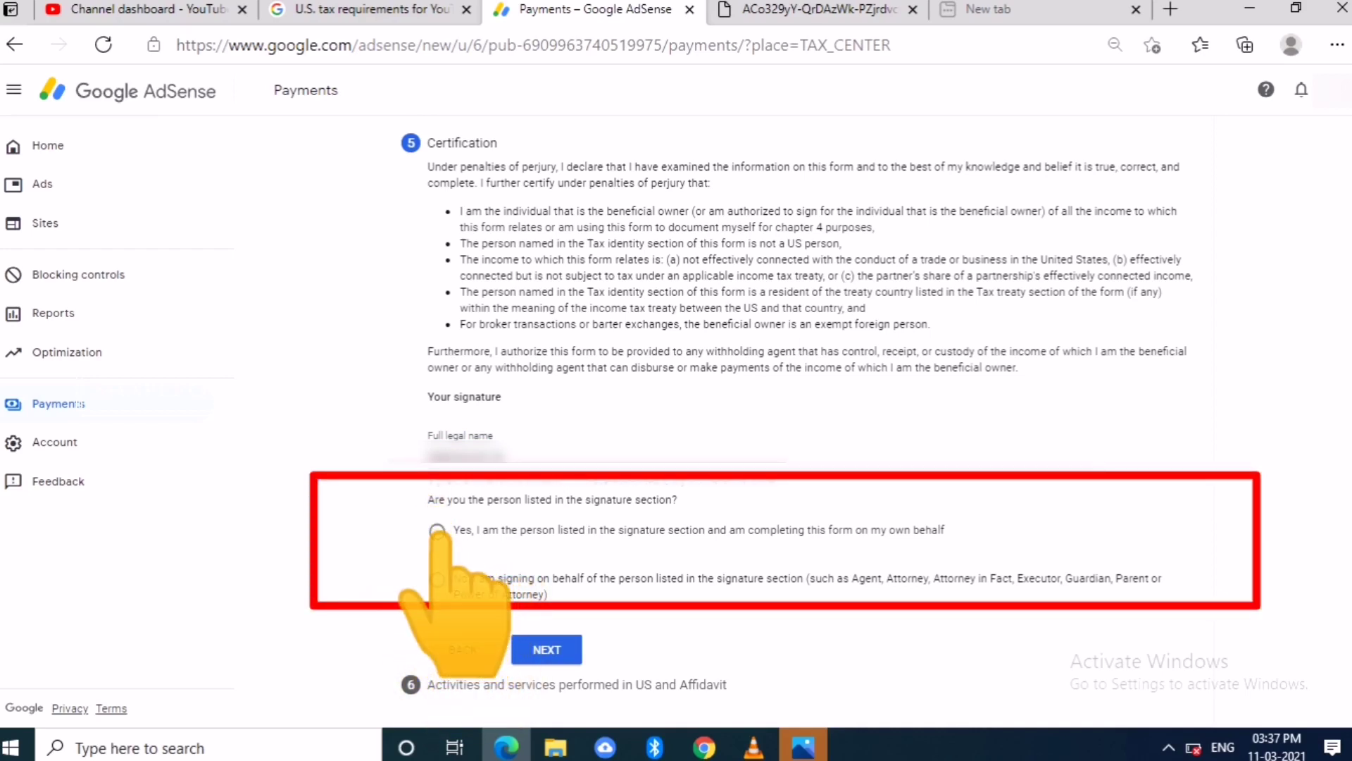
key("Tab")
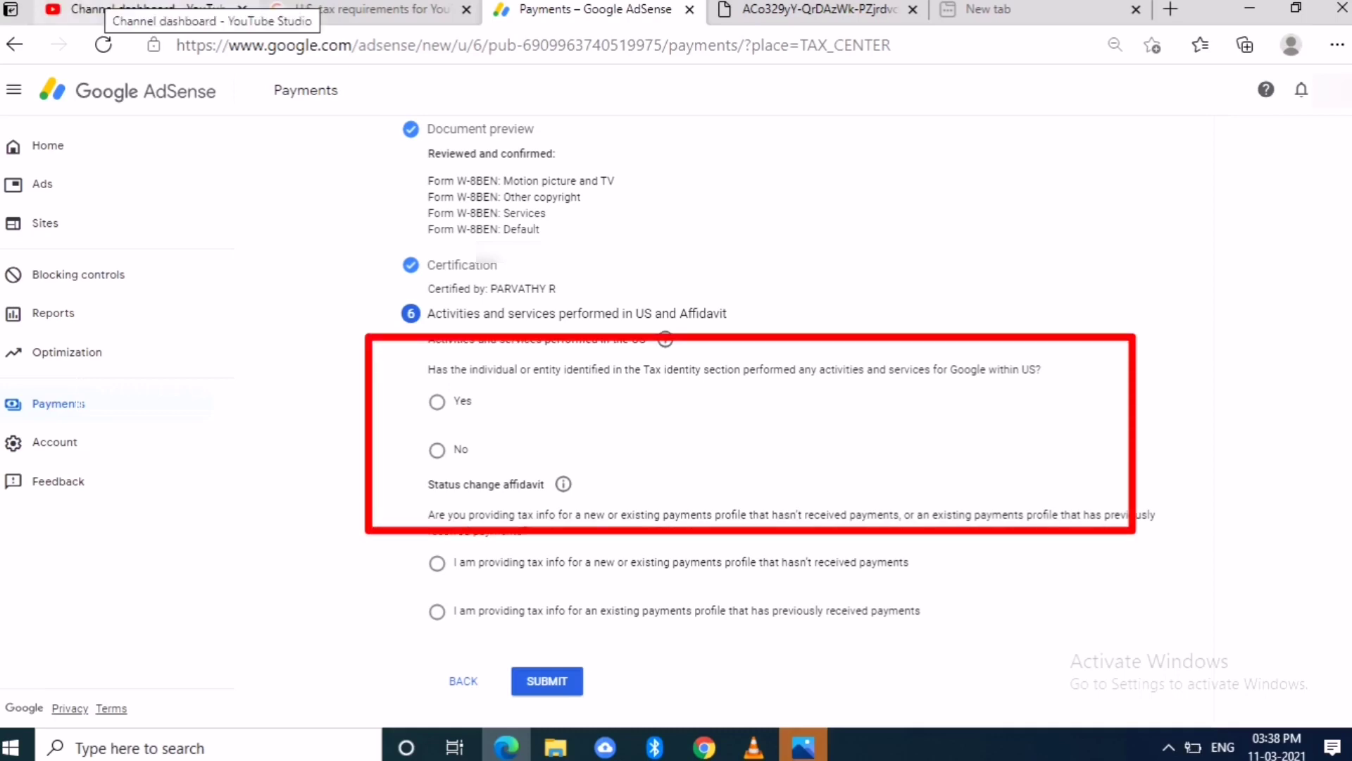
- Answer No to US activities, certify services outside the US, mark profile unpaid, and submit W-8BEN
left_click(436, 449)
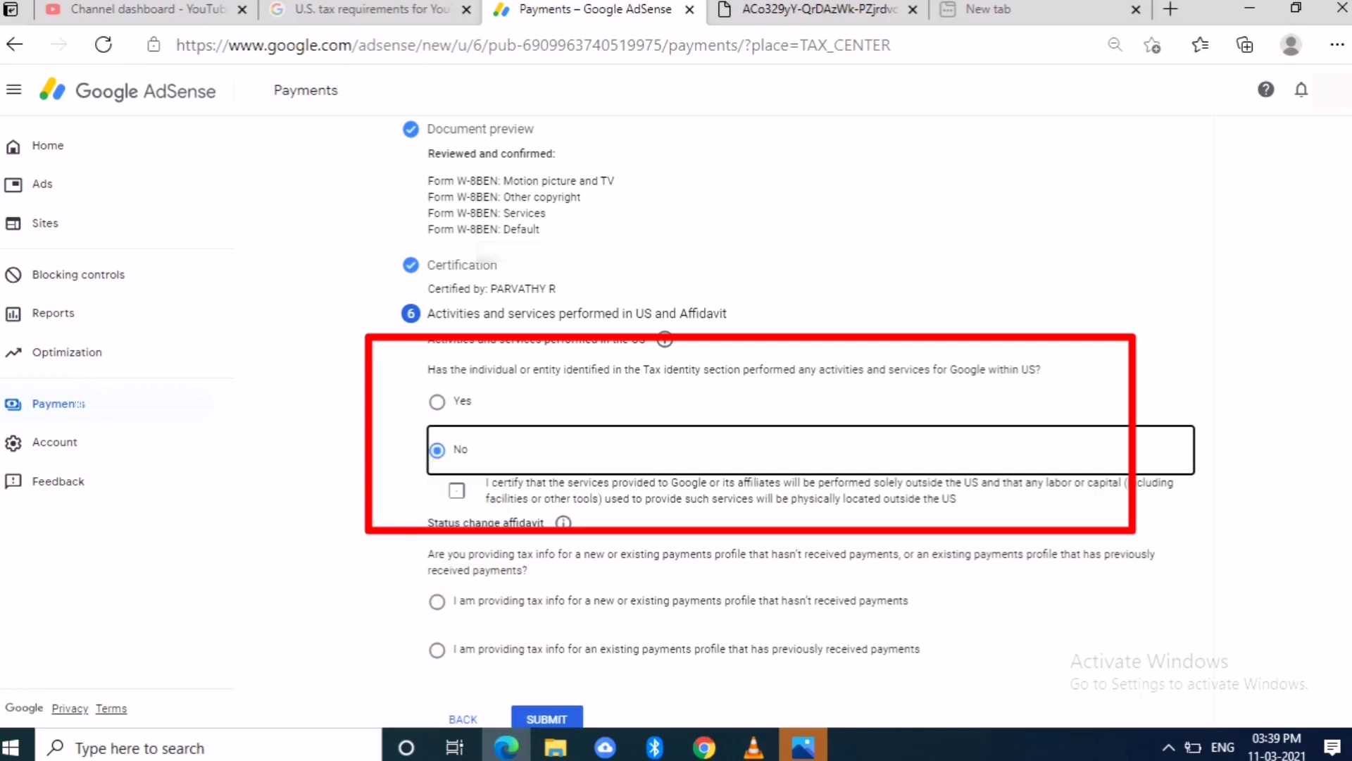
left_click(457, 490)
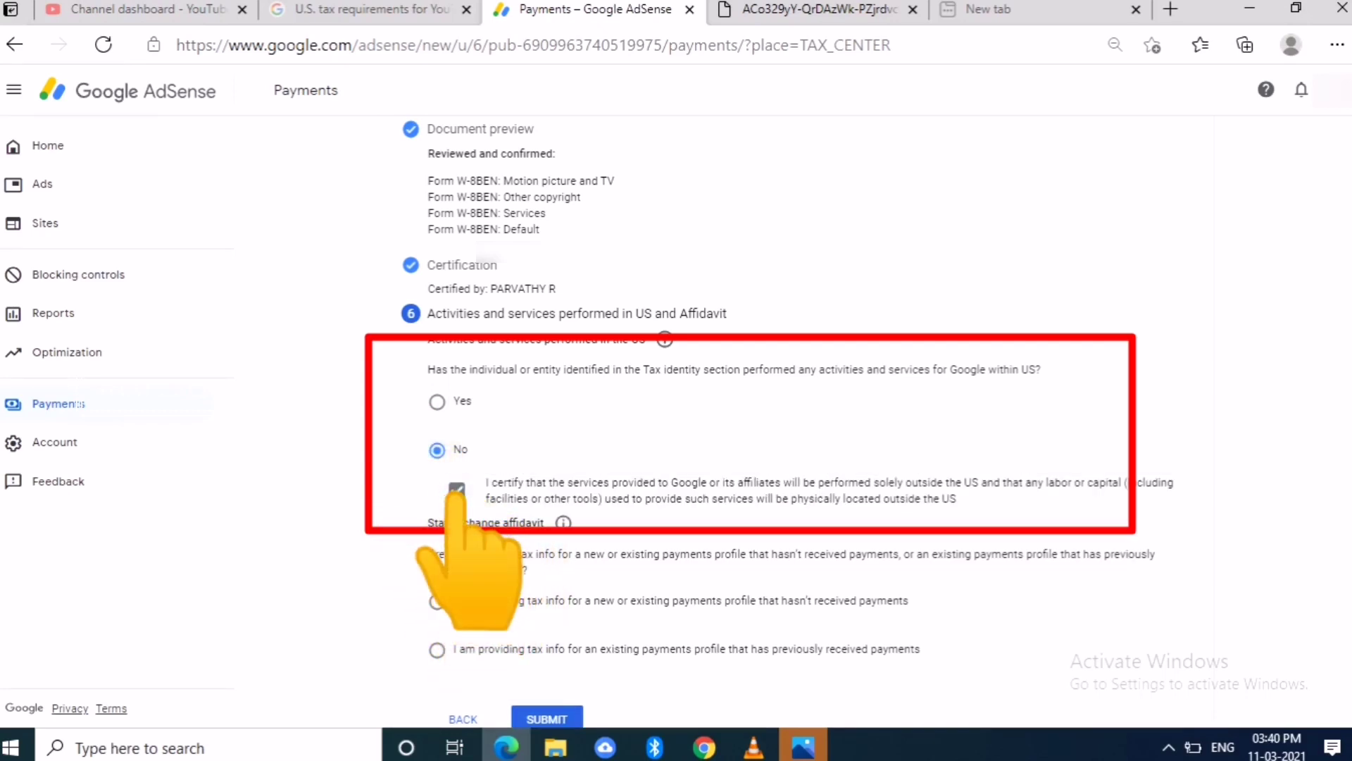
scroll(787, 421, "down", 1)
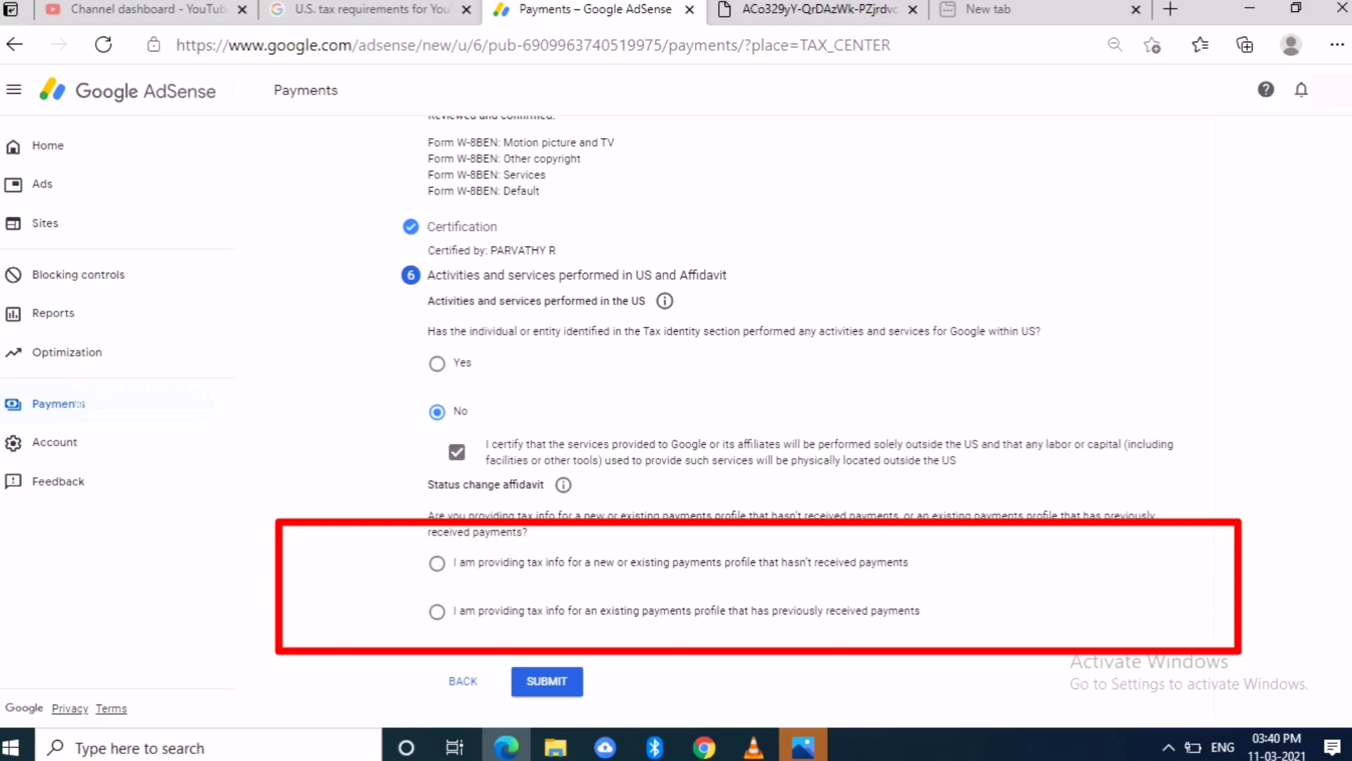
left_click(437, 563)
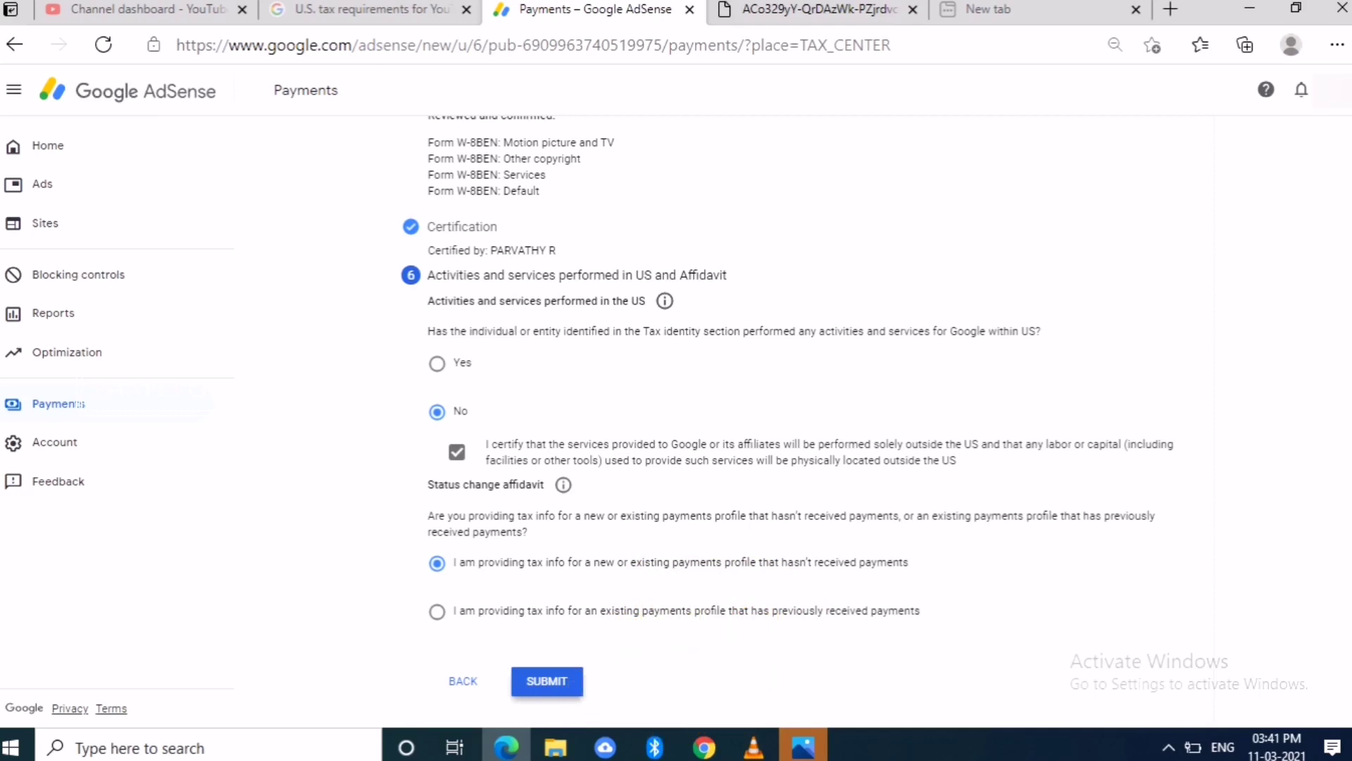
left_click(547, 681)
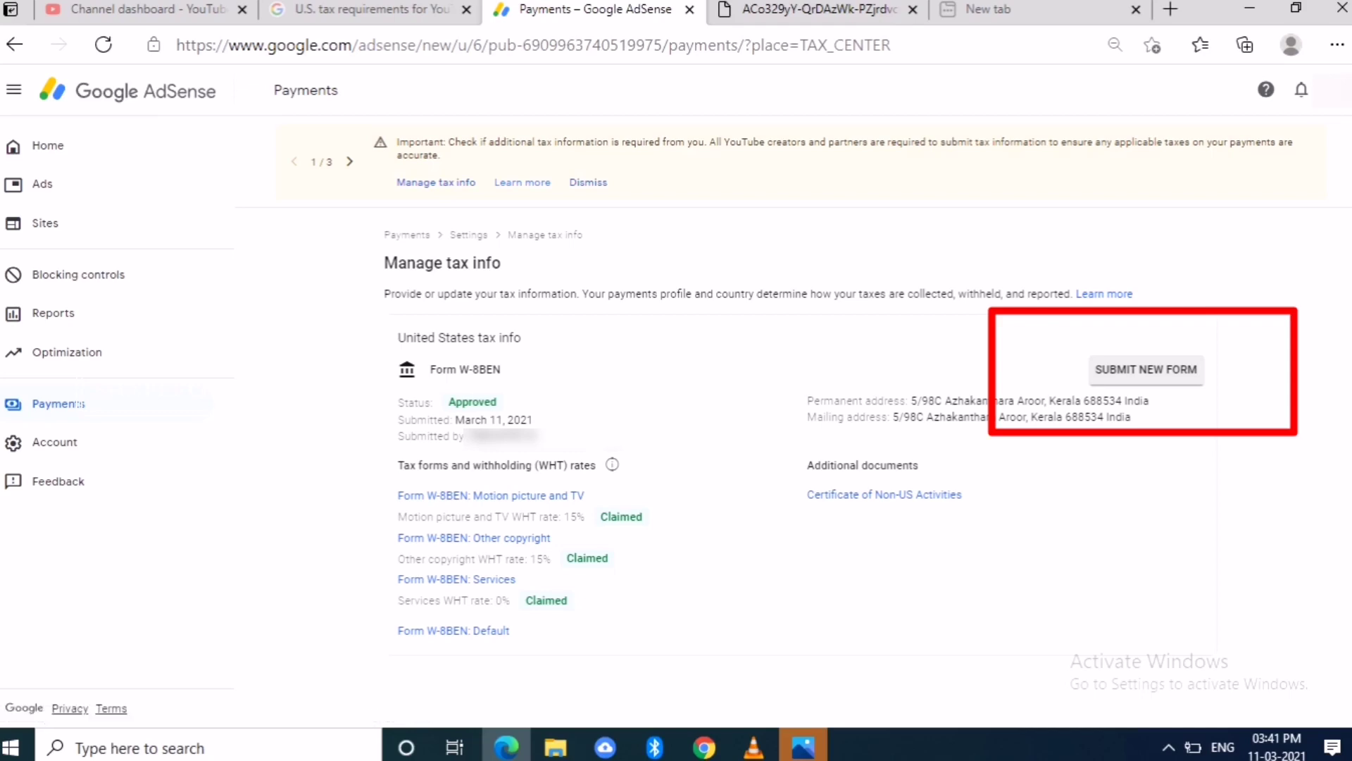
left_click(1146, 369)
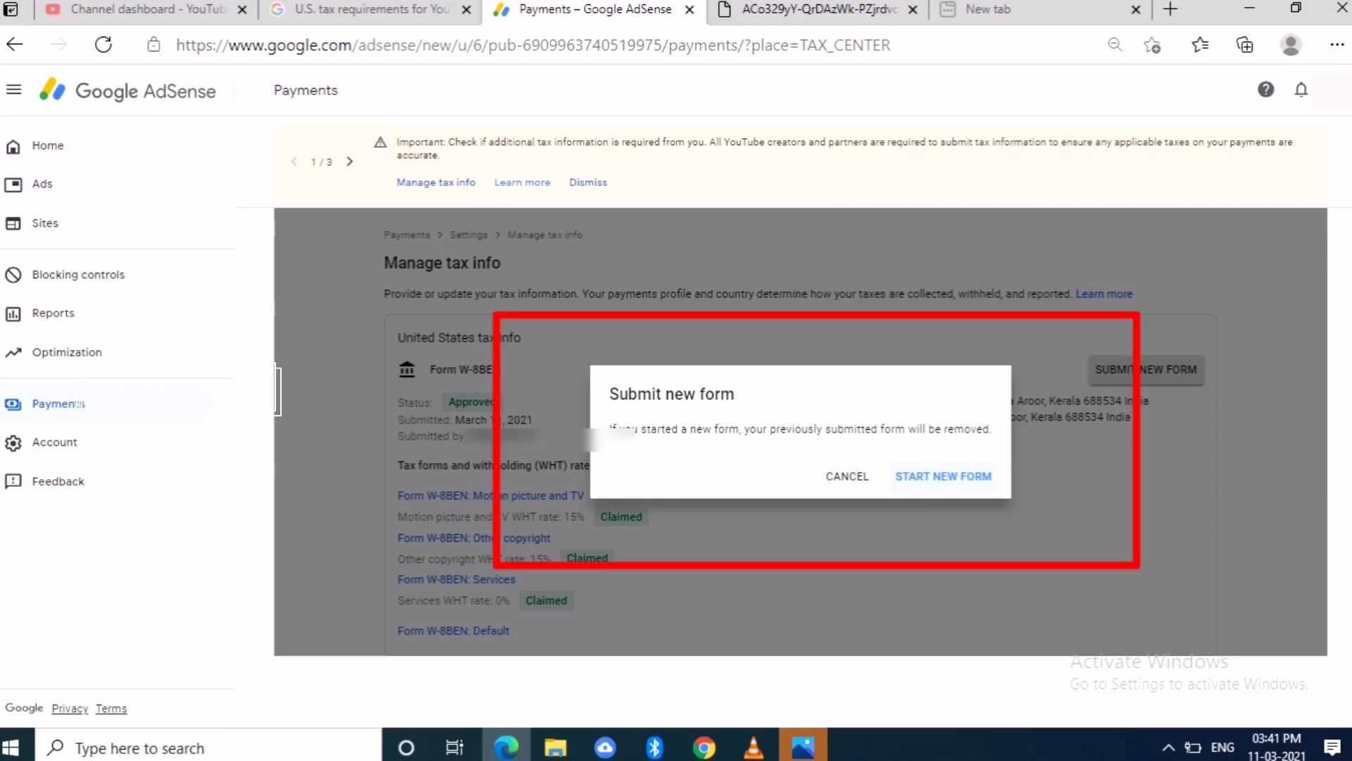
left_click(847, 476)
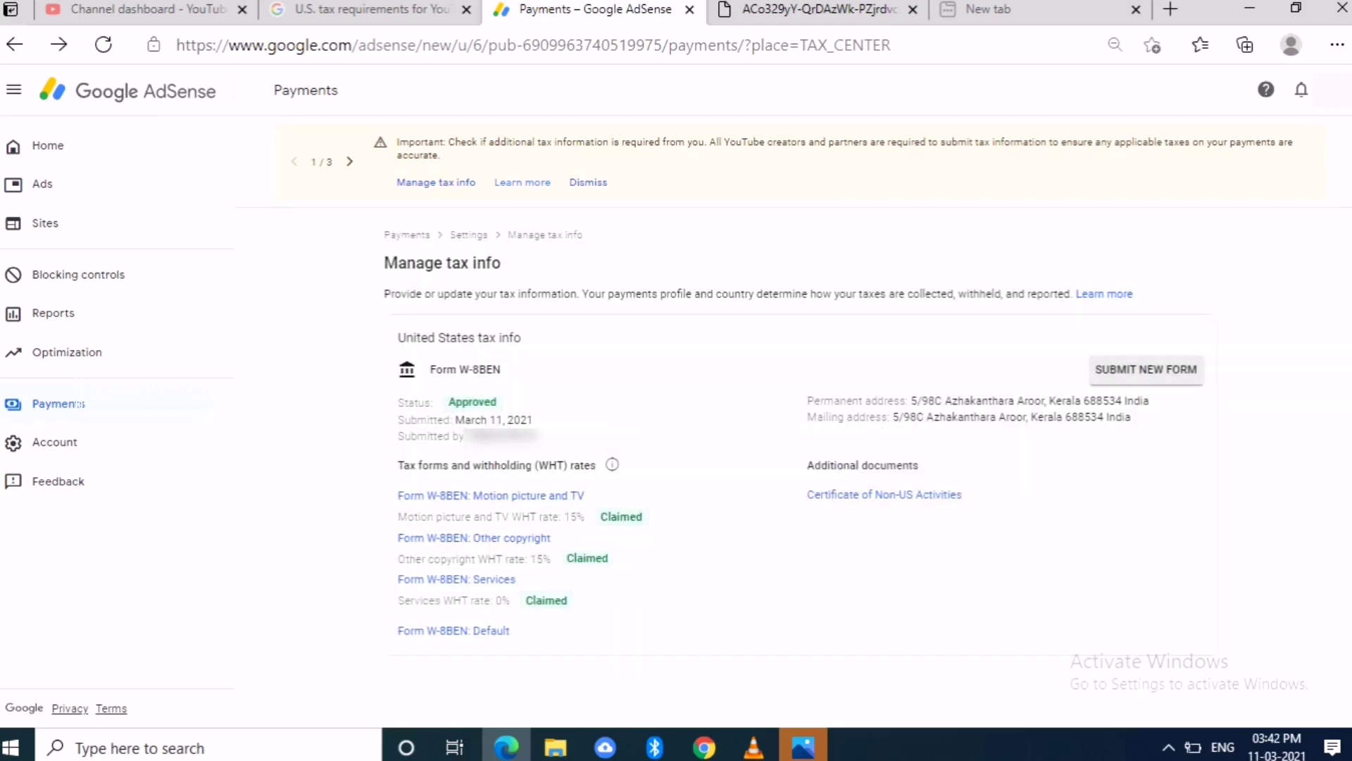